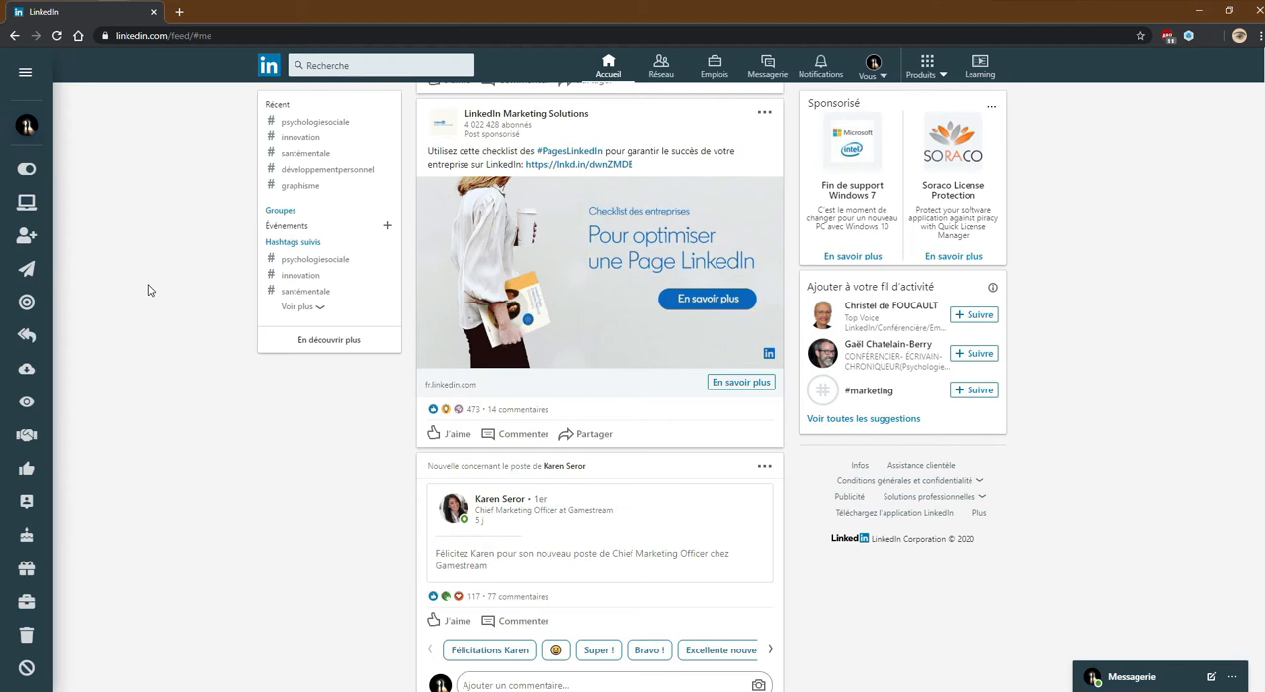
Open the LinkHelp form for adding new connections
mouse_move(34, 143)
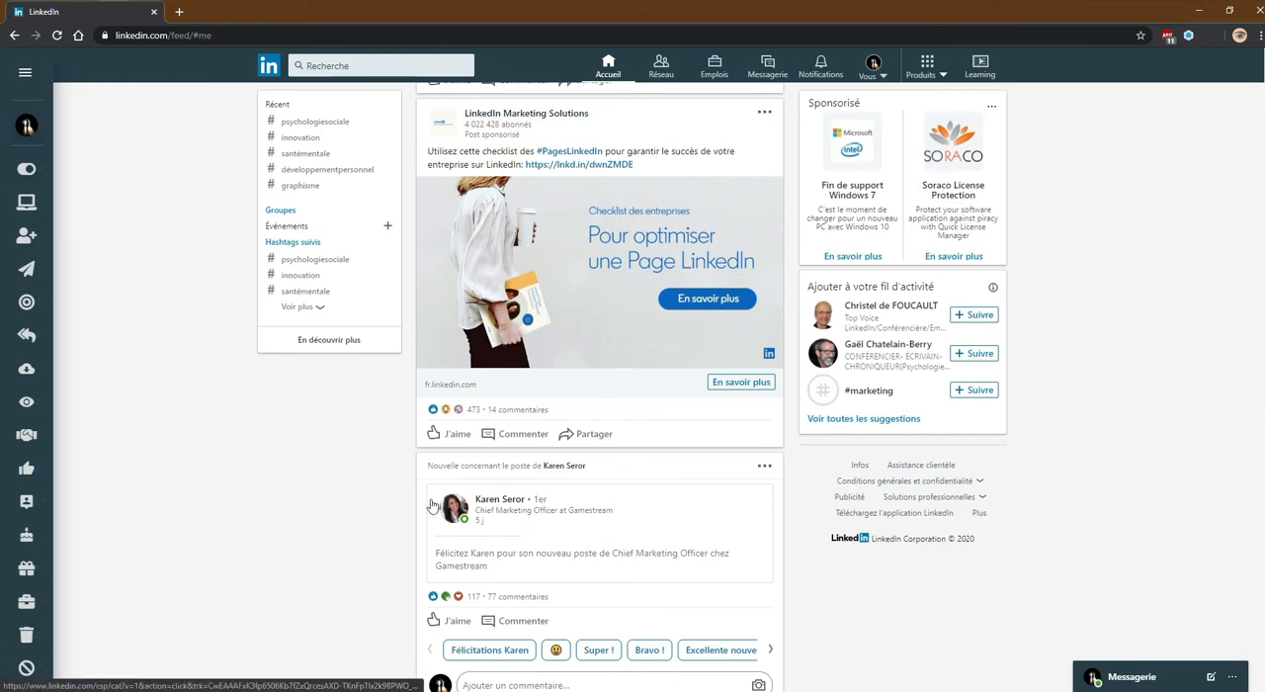
mouse_move(75, 94)
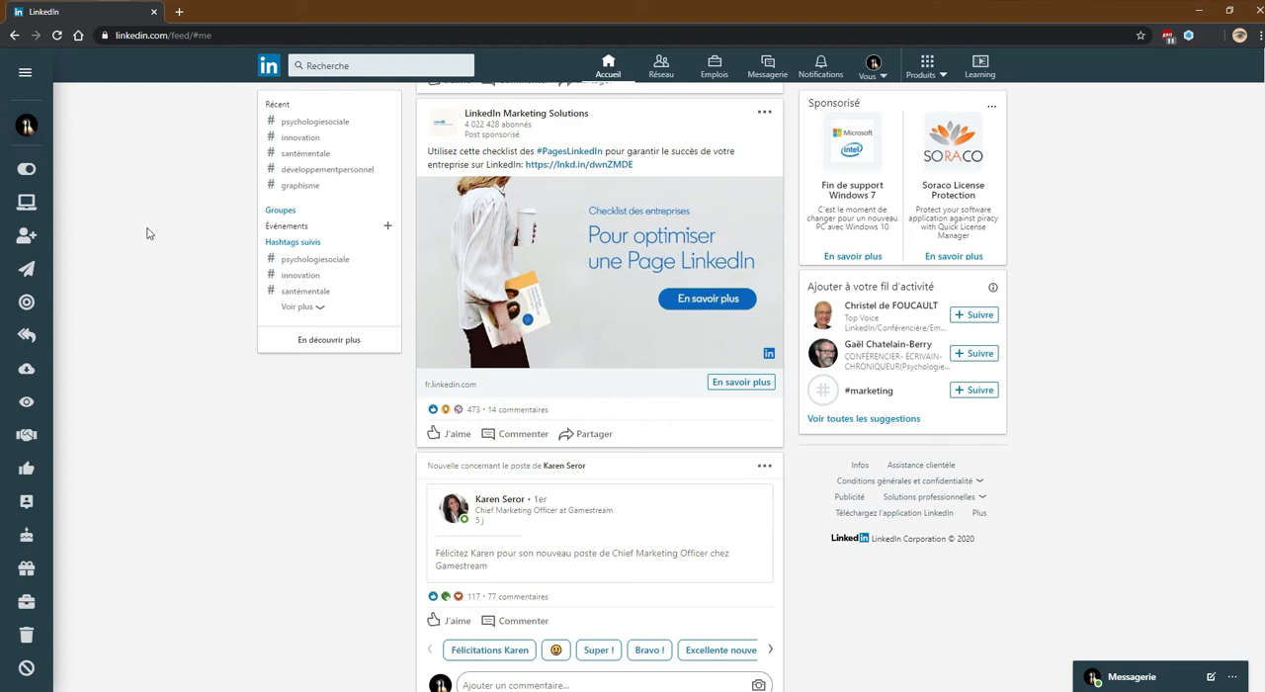
mouse_move(20, 204)
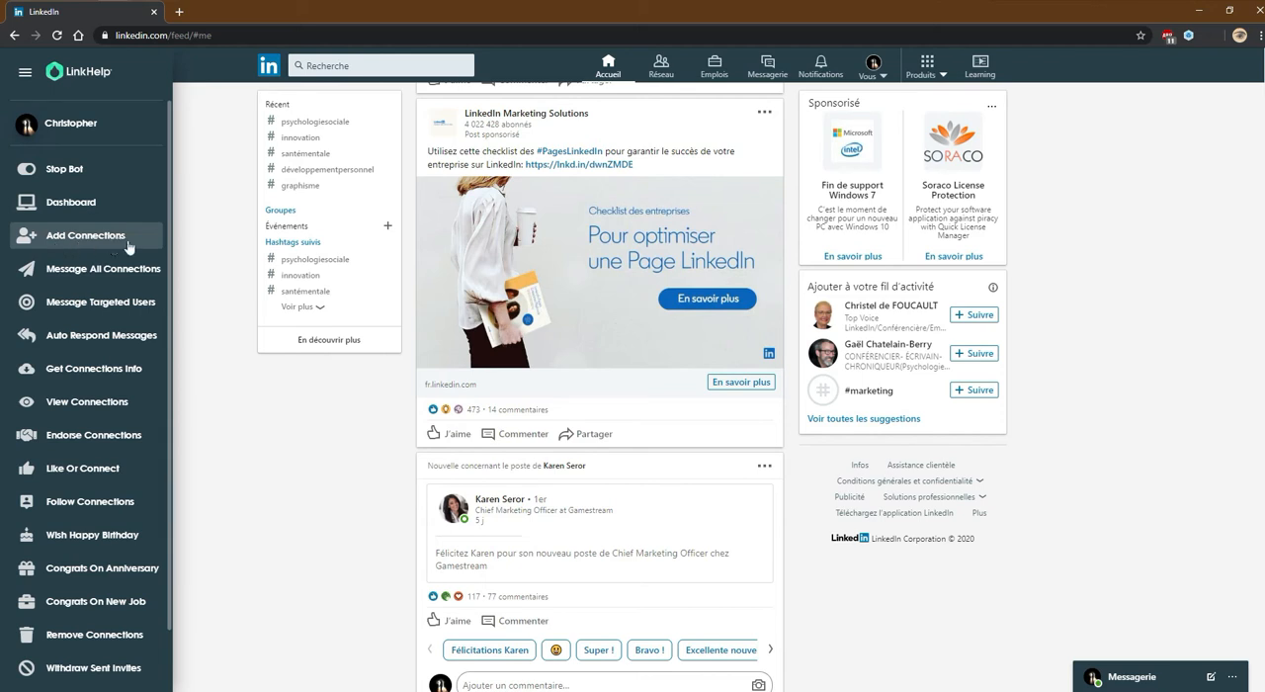
click(106, 246)
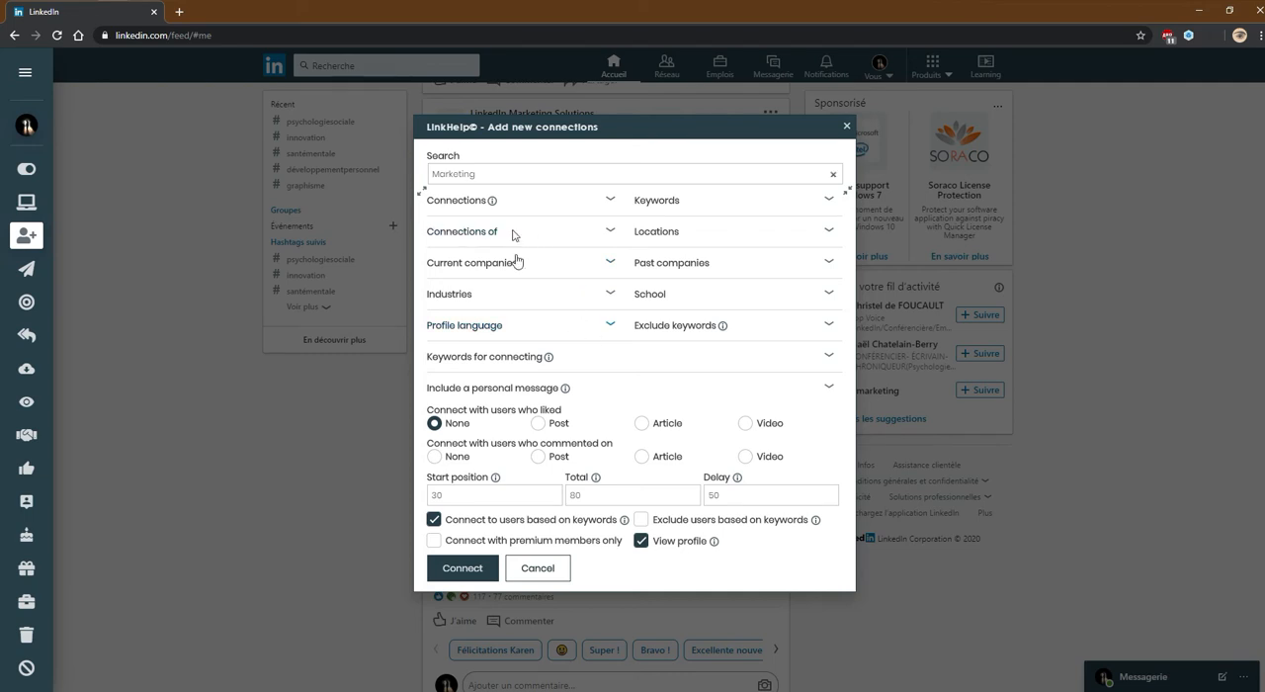
Check the Marketing search term and the 2nd and 3rd+ degree options of the connections filter
double_click(504, 175)
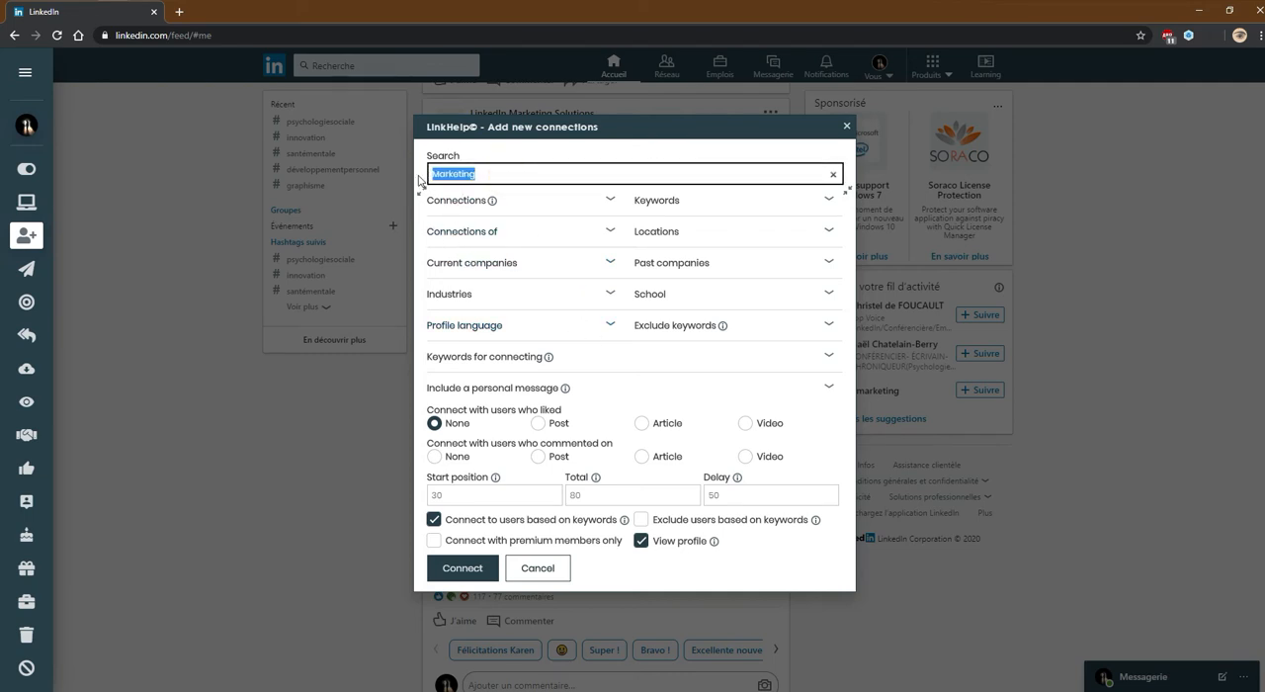
click(481, 174)
drag(491, 175, 428, 178)
click(545, 203)
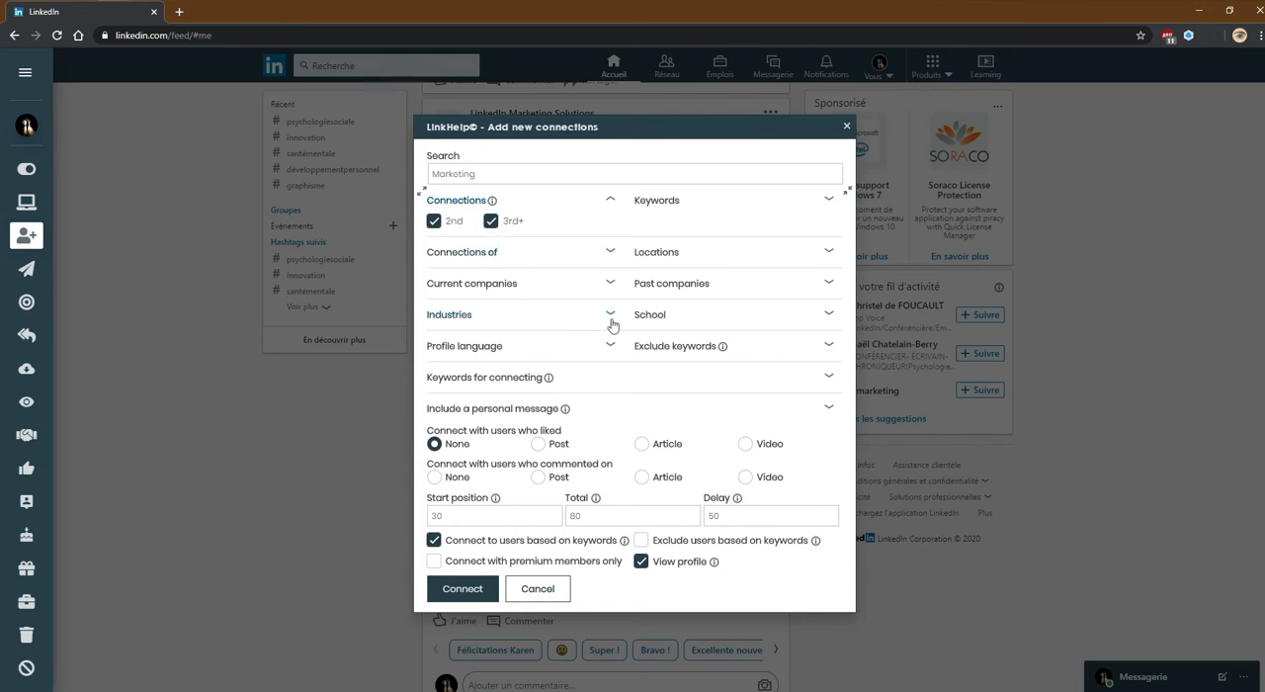
click(555, 209)
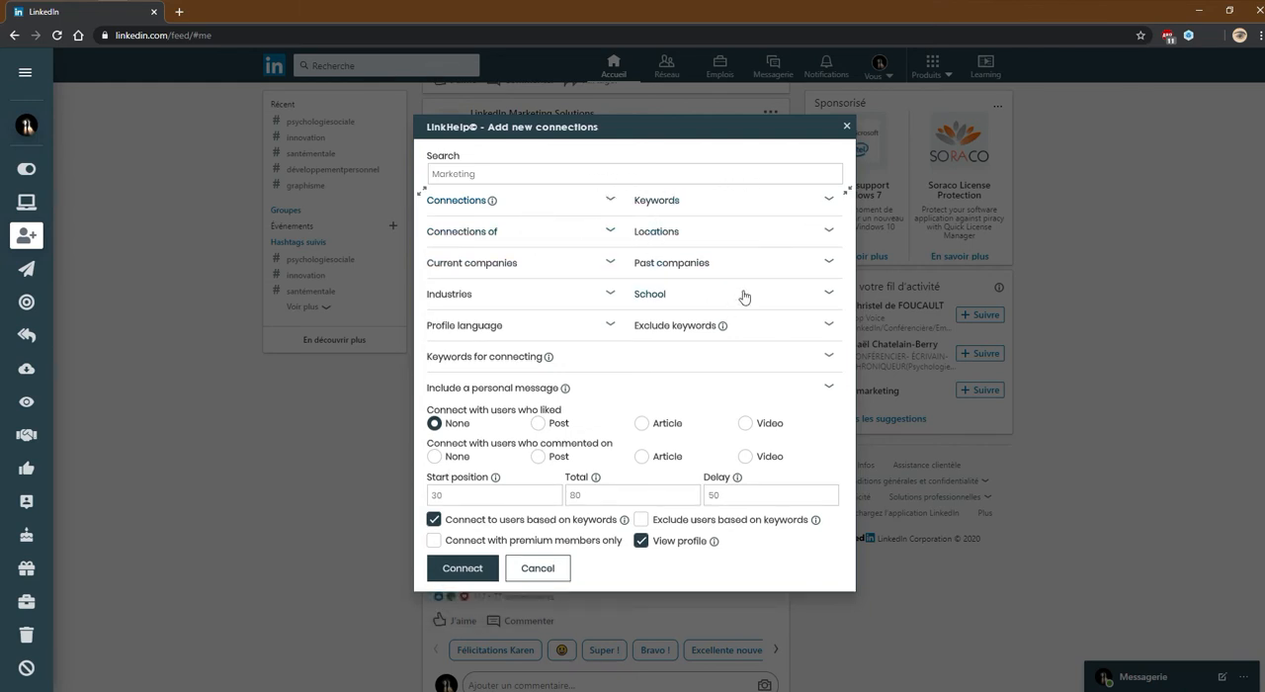
Search for france in the locations filter and add France as a location
click(682, 230)
click(680, 254)
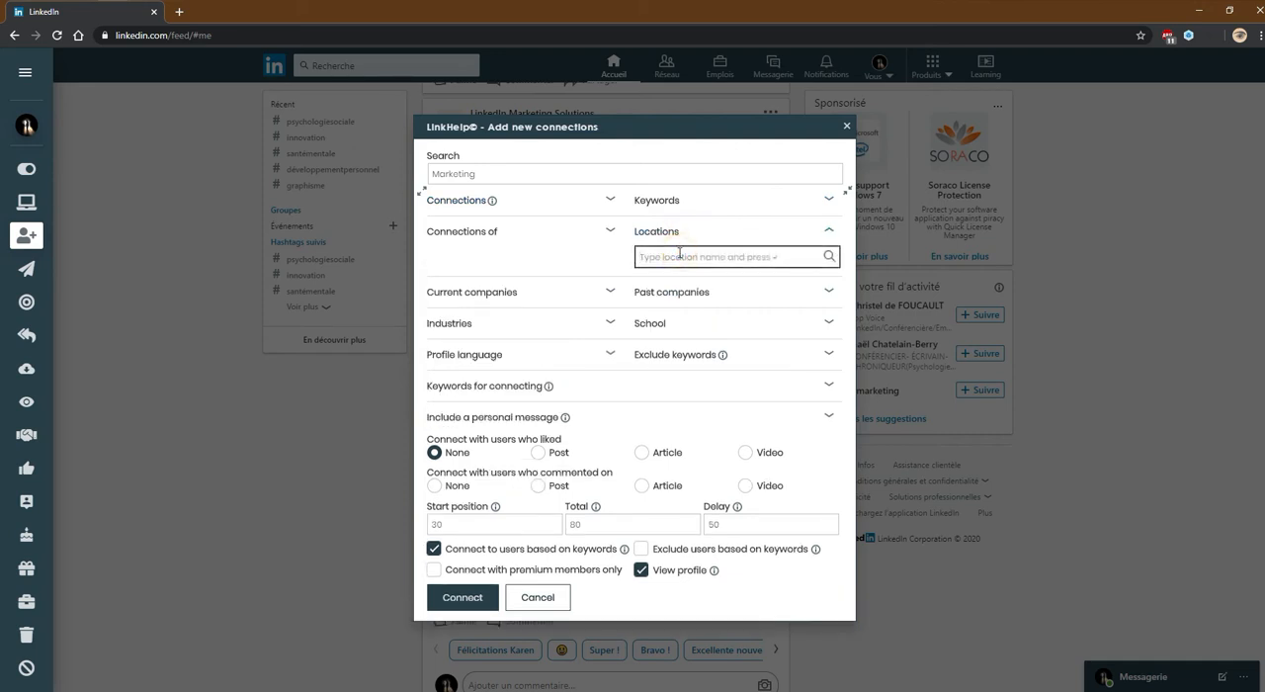
text(france)
click(829, 257)
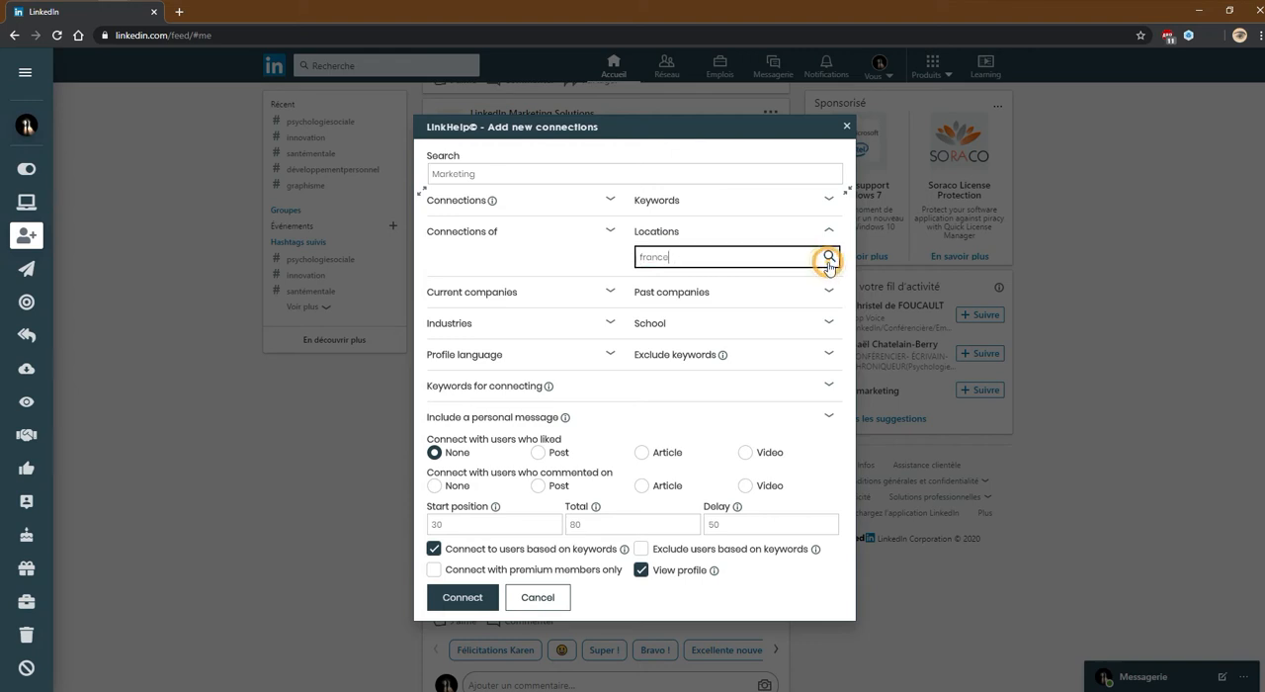
click(685, 286)
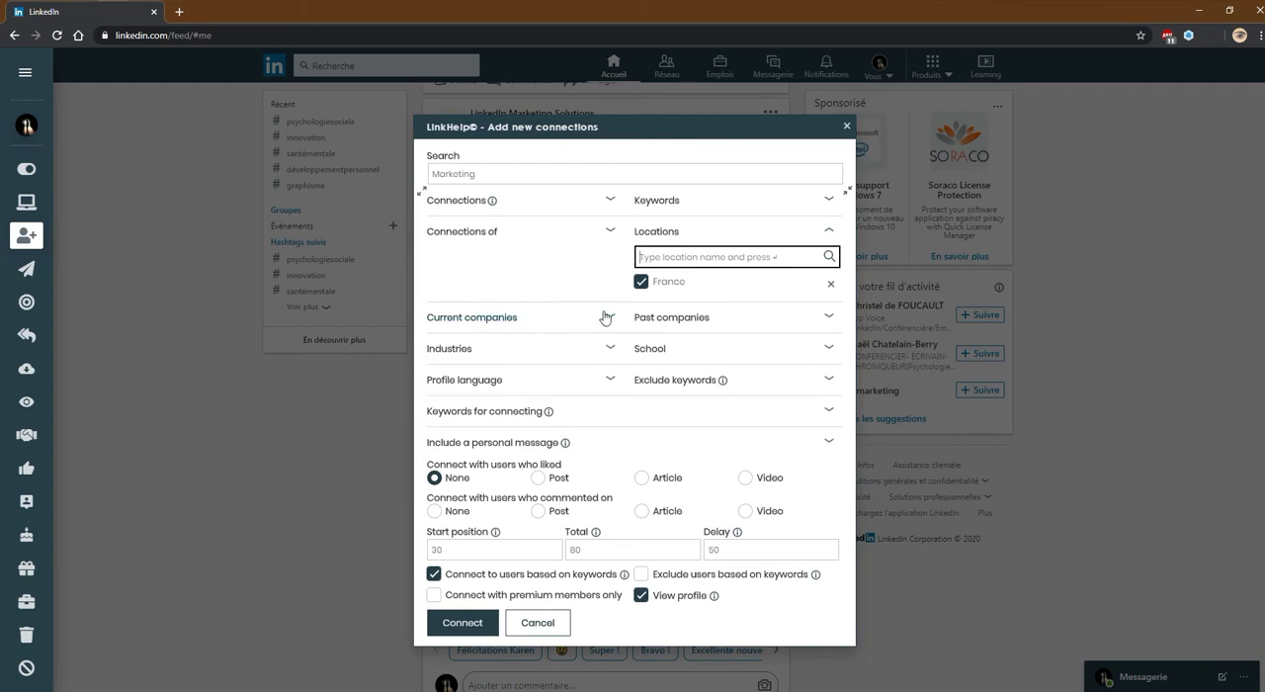
Look at the past companies and current companies filters and collapse them again
click(708, 320)
click(707, 319)
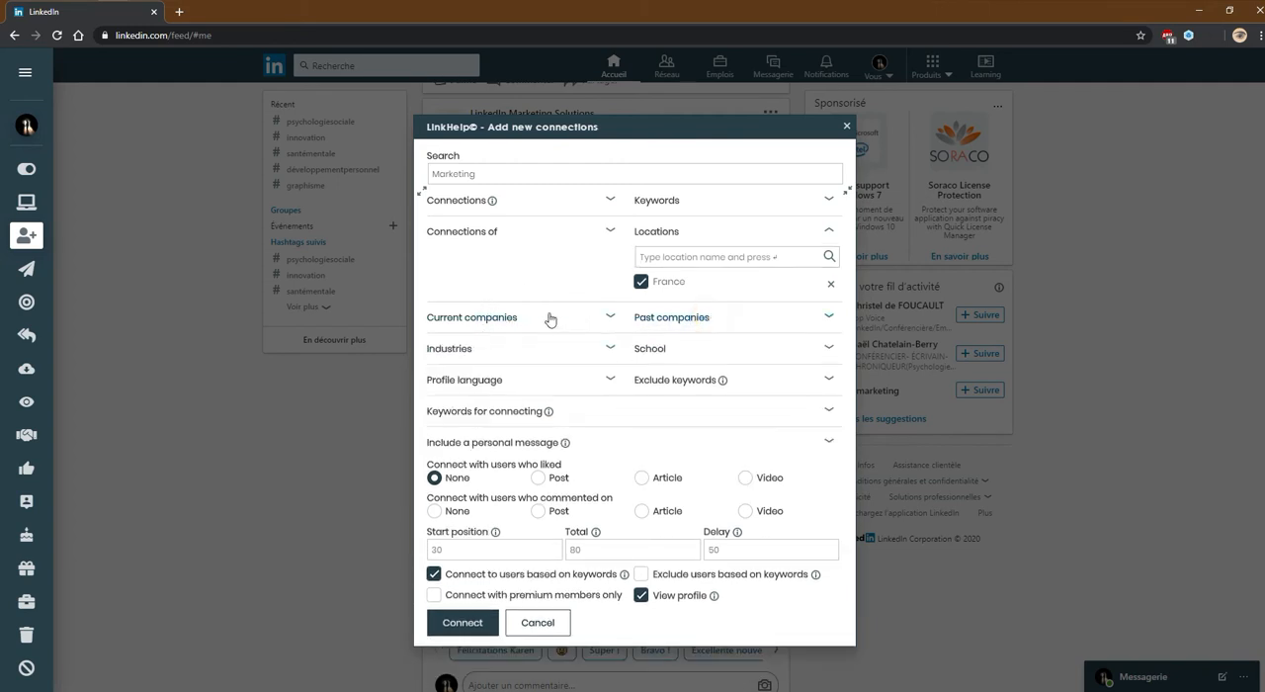
click(549, 320)
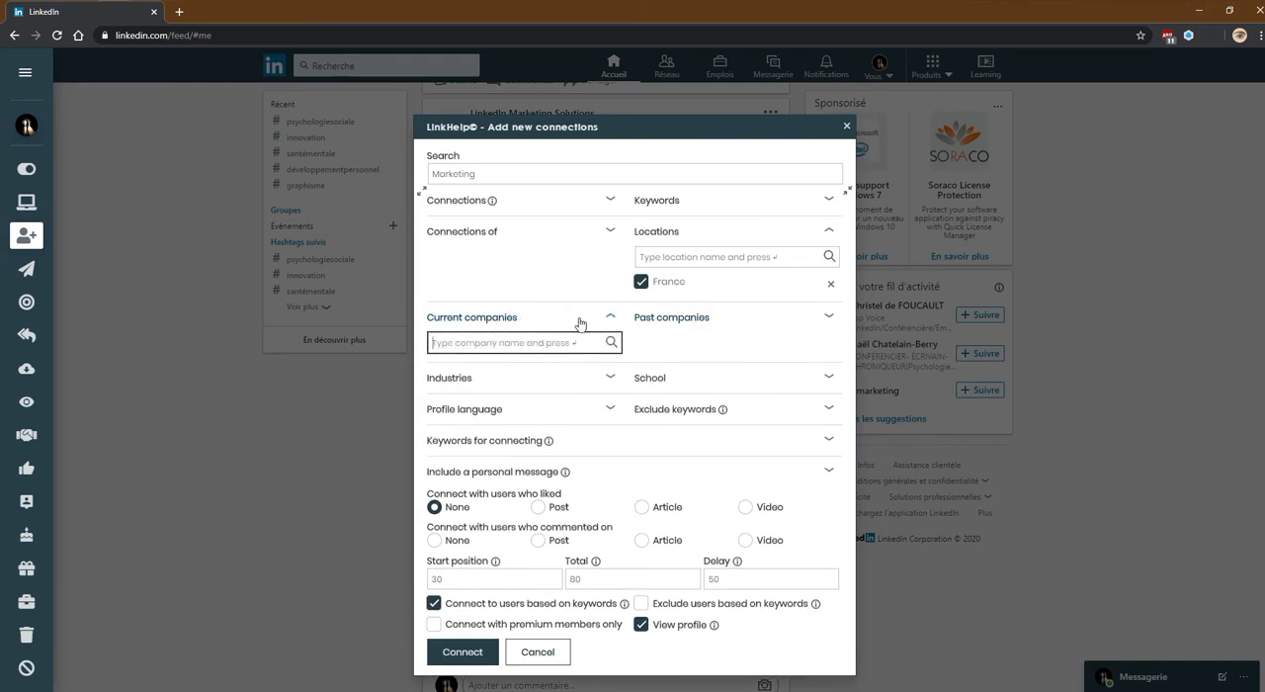
click(579, 322)
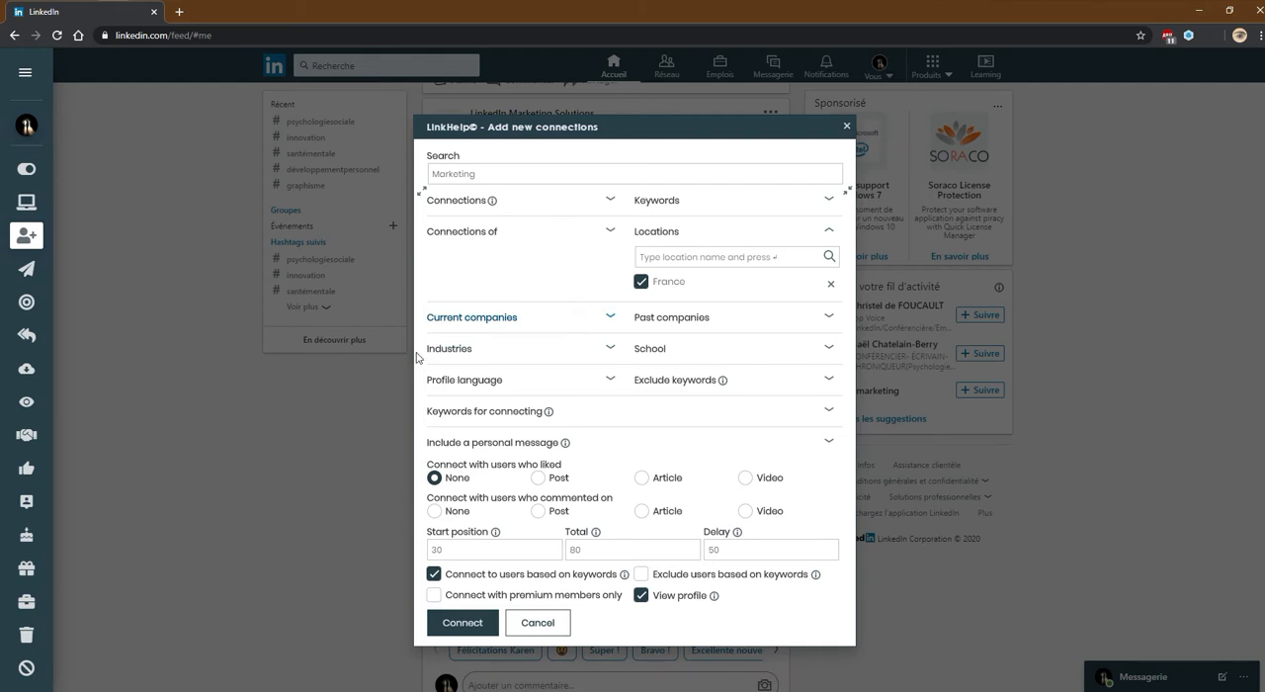
Expand the industries, school and profile language filters to examine their selected entries
click(526, 351)
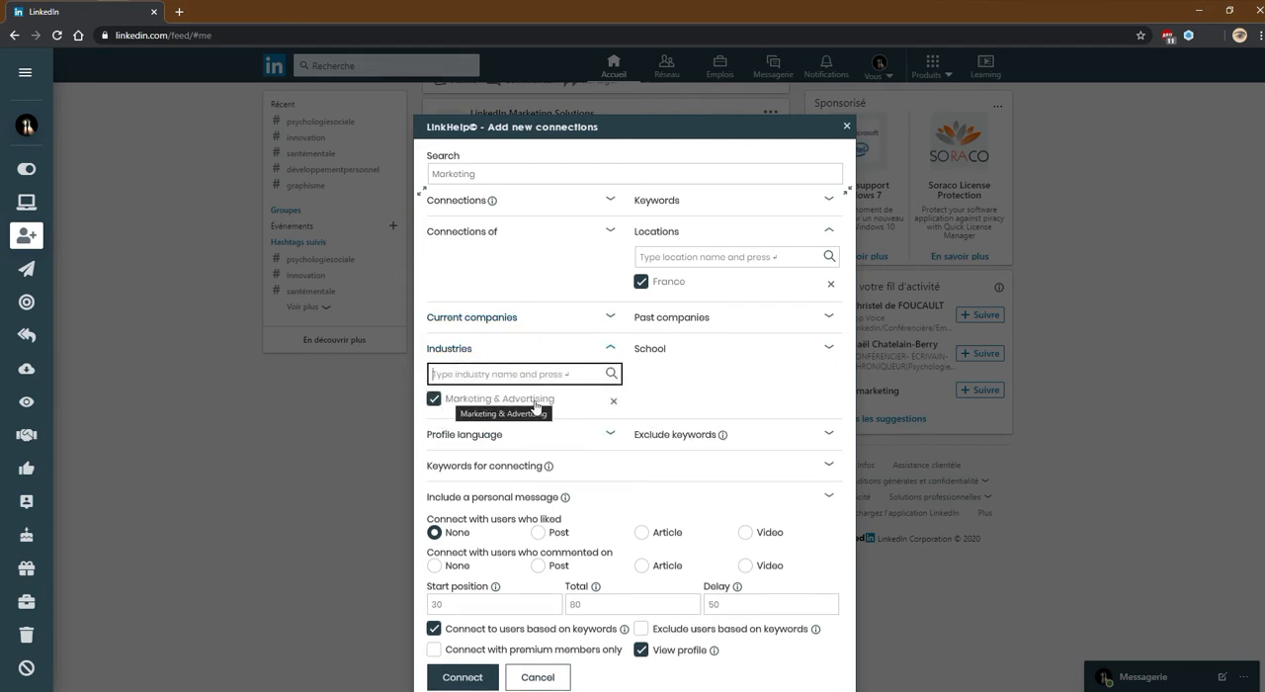
double_click(491, 178)
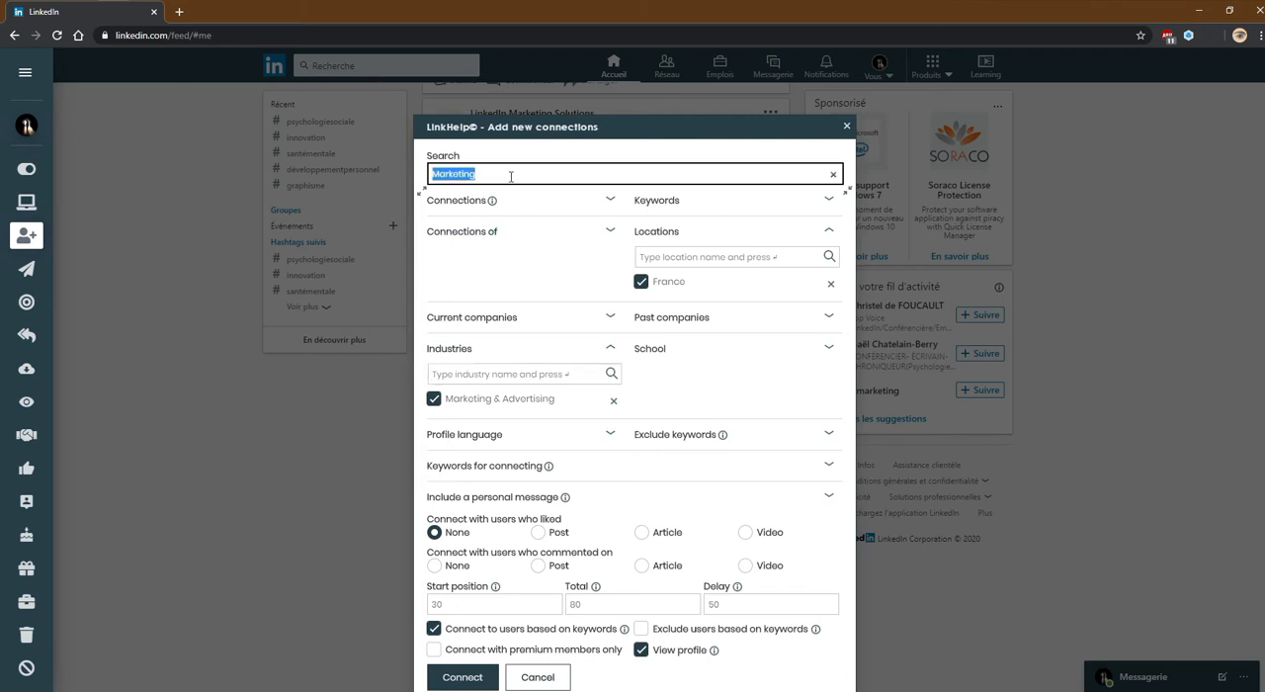
click(472, 374)
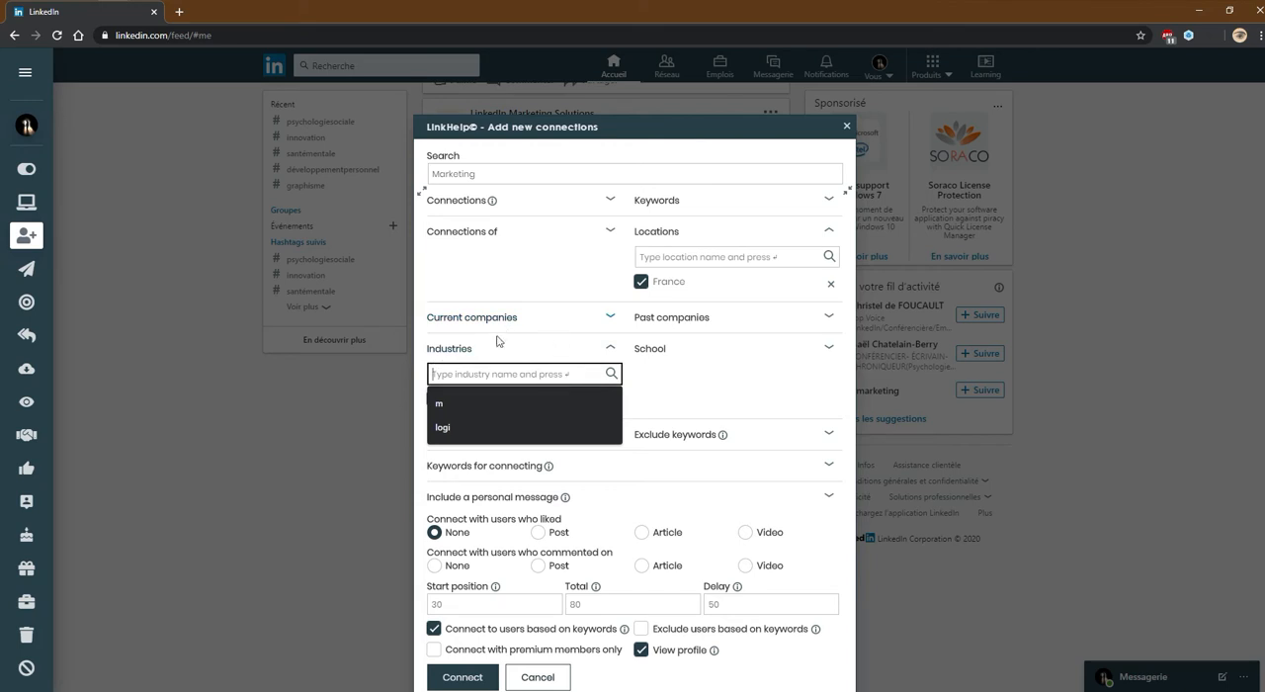
click(671, 384)
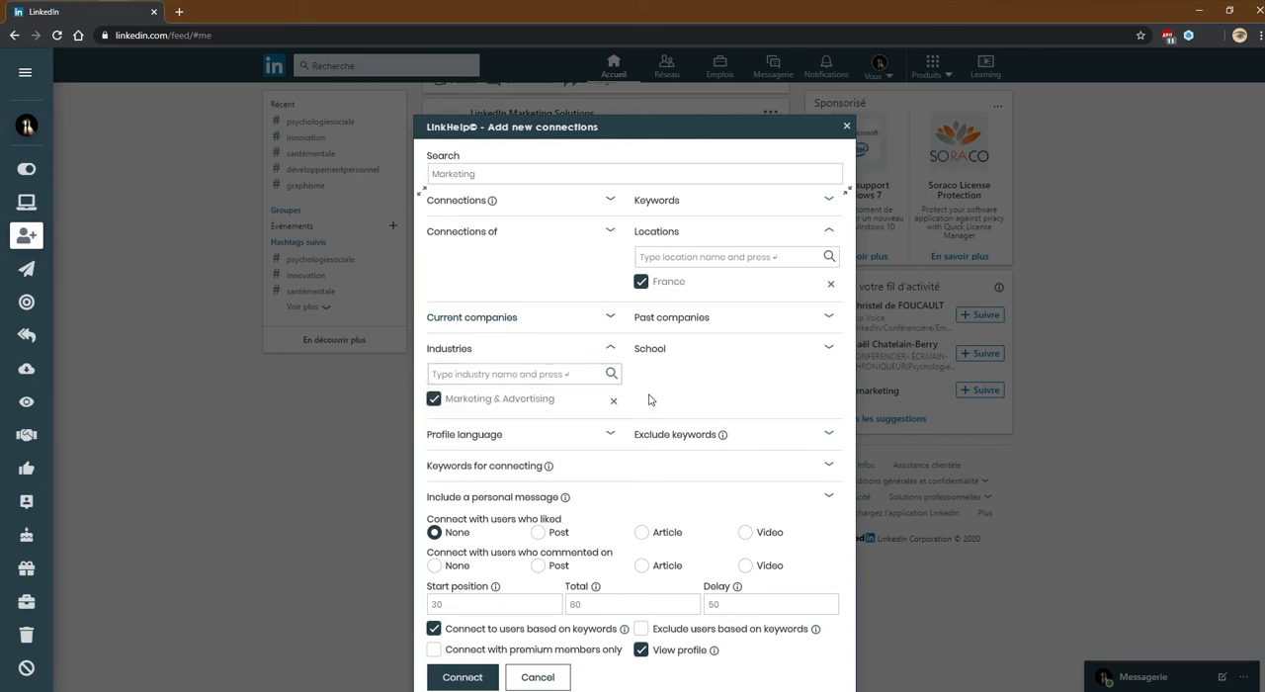
click(653, 349)
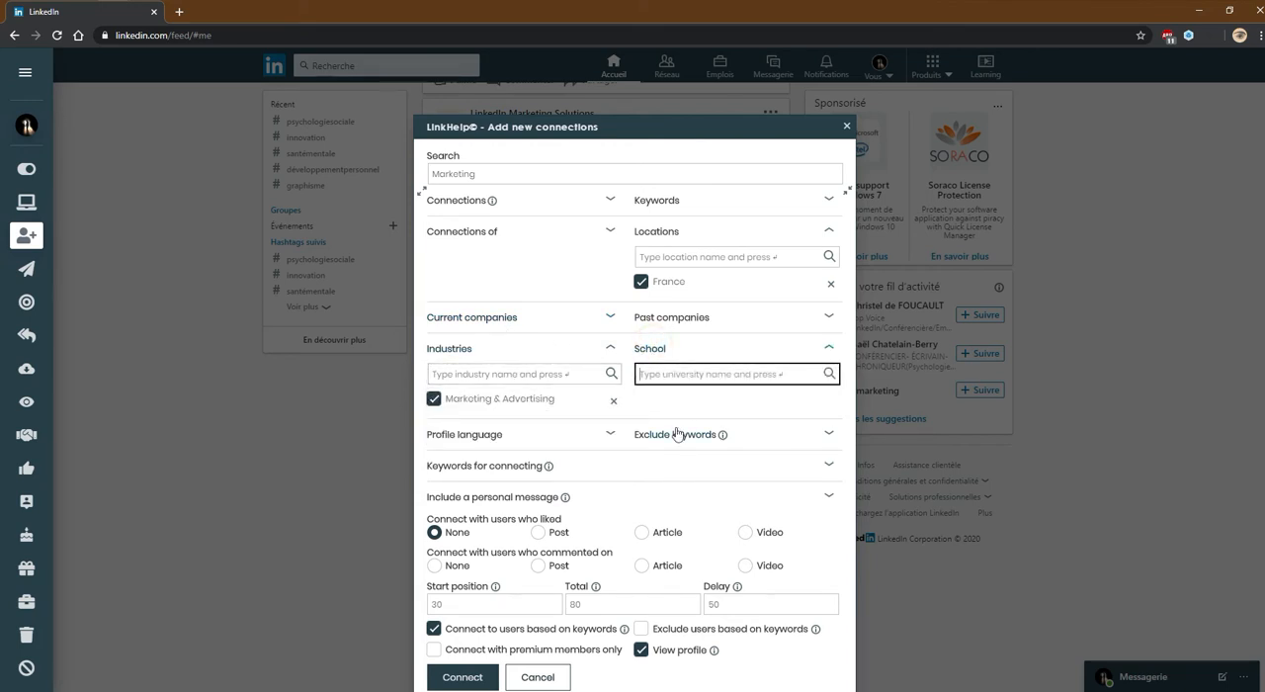
click(608, 435)
click(591, 441)
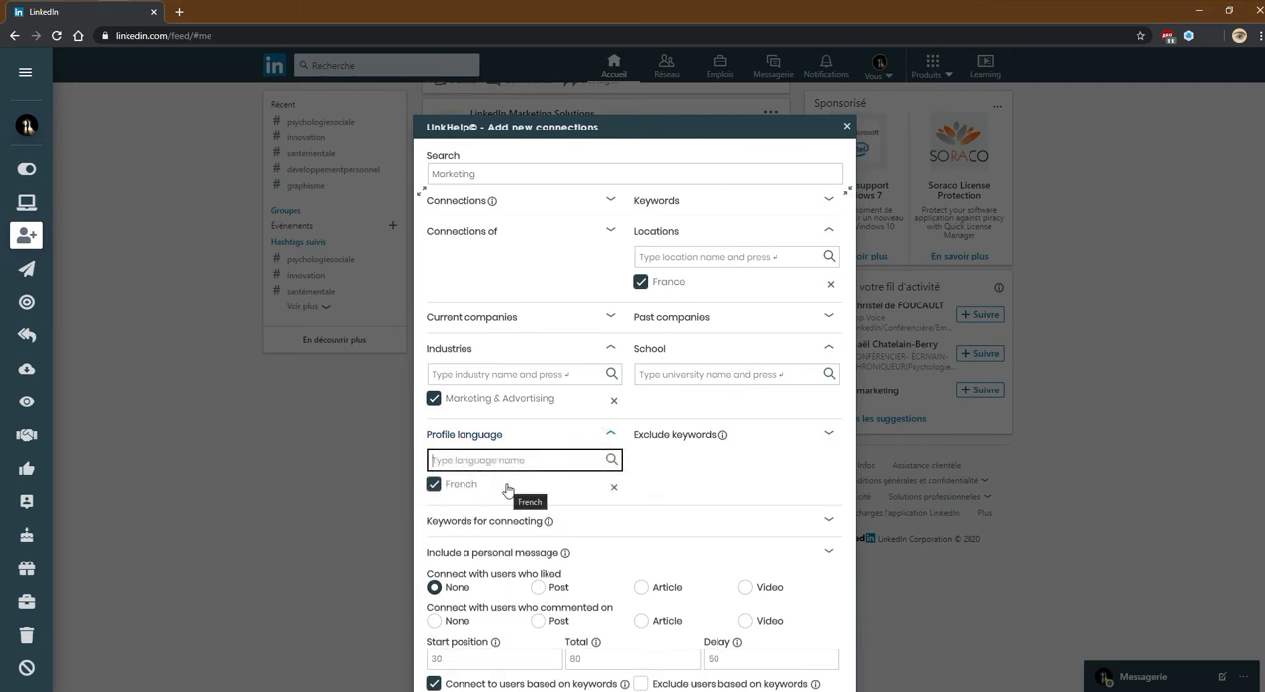
Enter "growth hacking," as the keywords to exclude and "marketing," as the keywords for connecting
scroll(509, 486, down, 2)
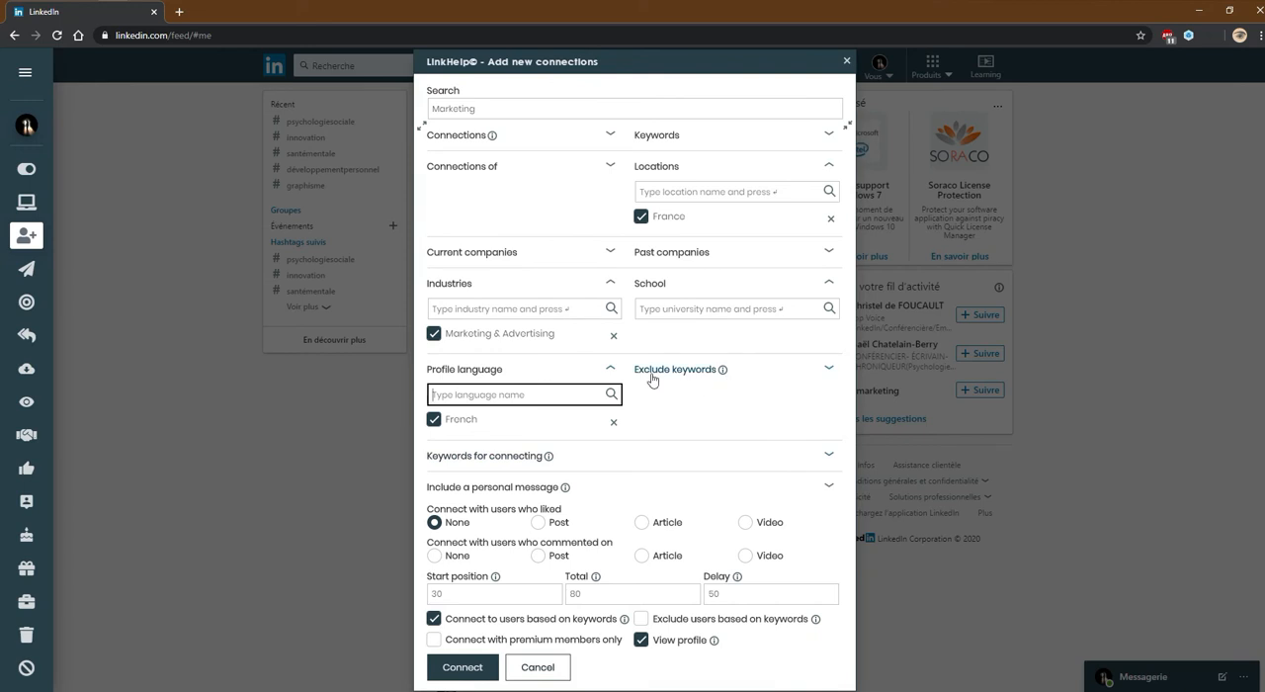
click(680, 371)
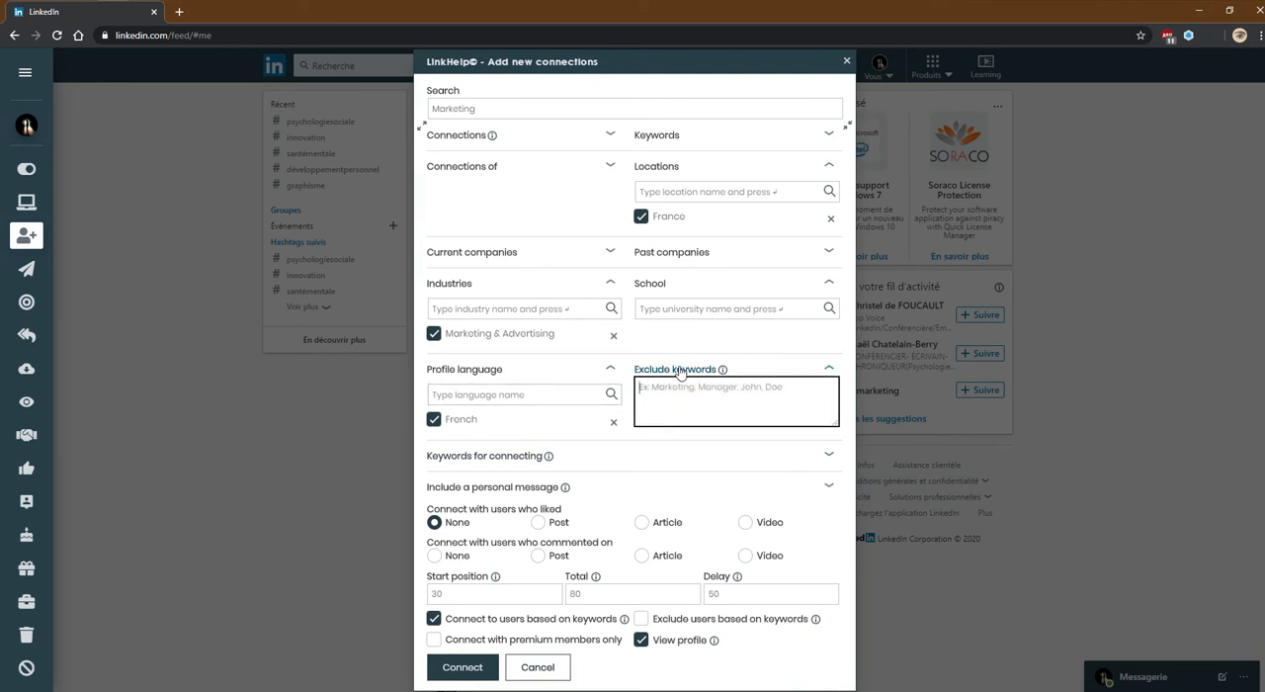
click(679, 390)
text(gro)
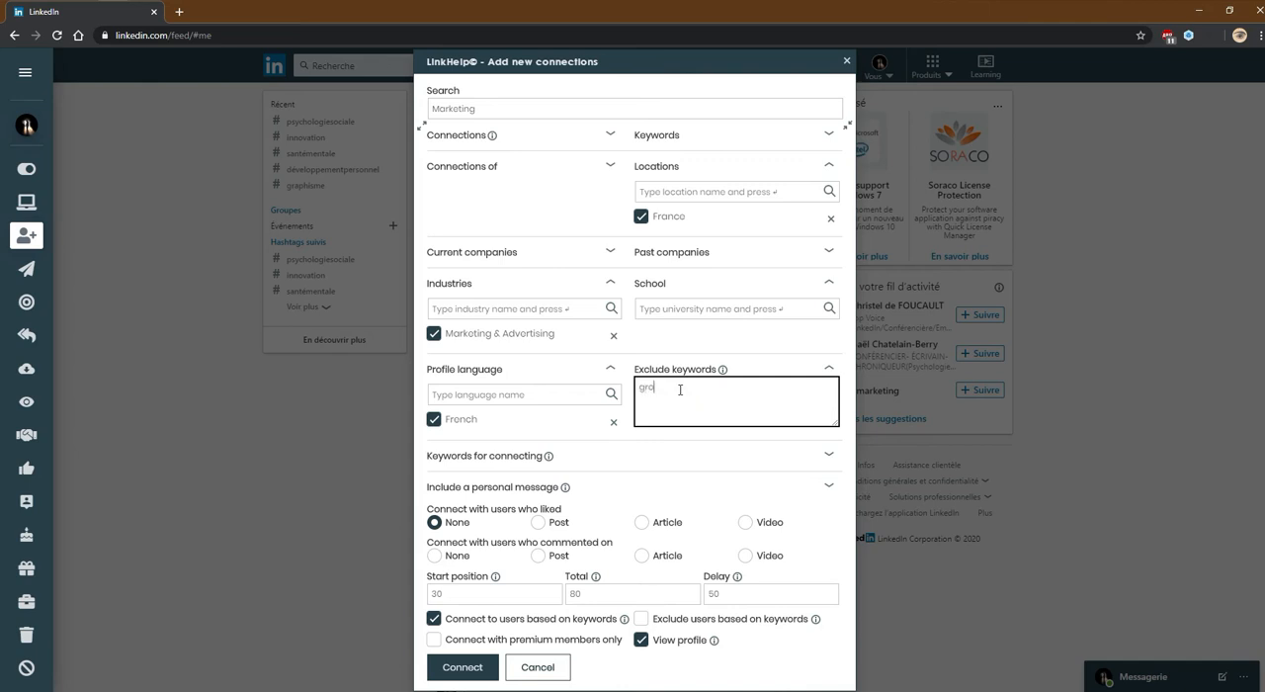
text(wth hacking)
click(484, 456)
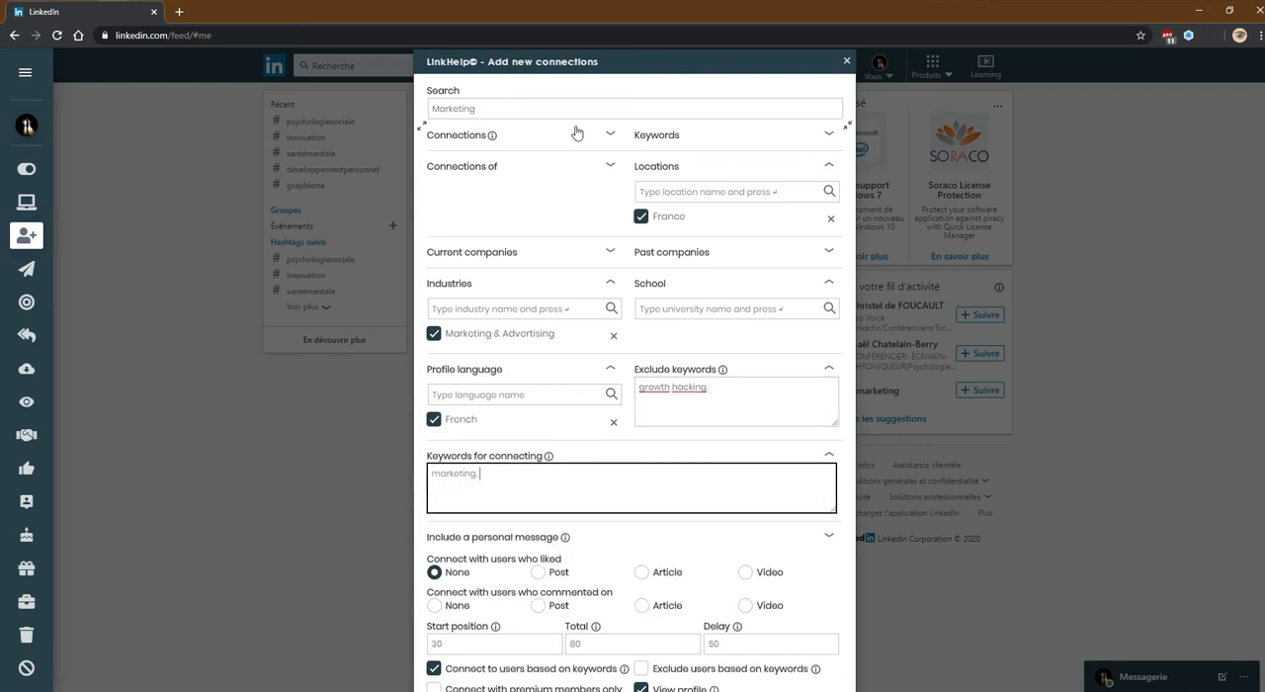
drag(484, 474, 415, 477)
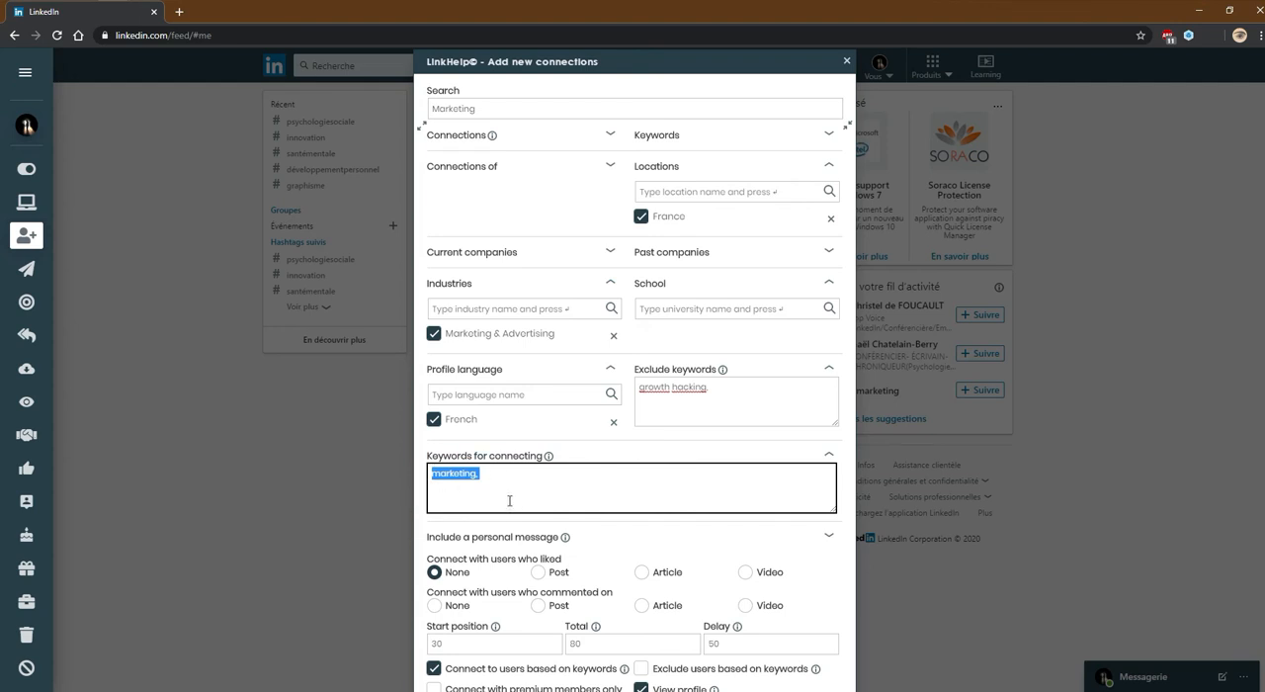
scroll(509, 500, down, 1)
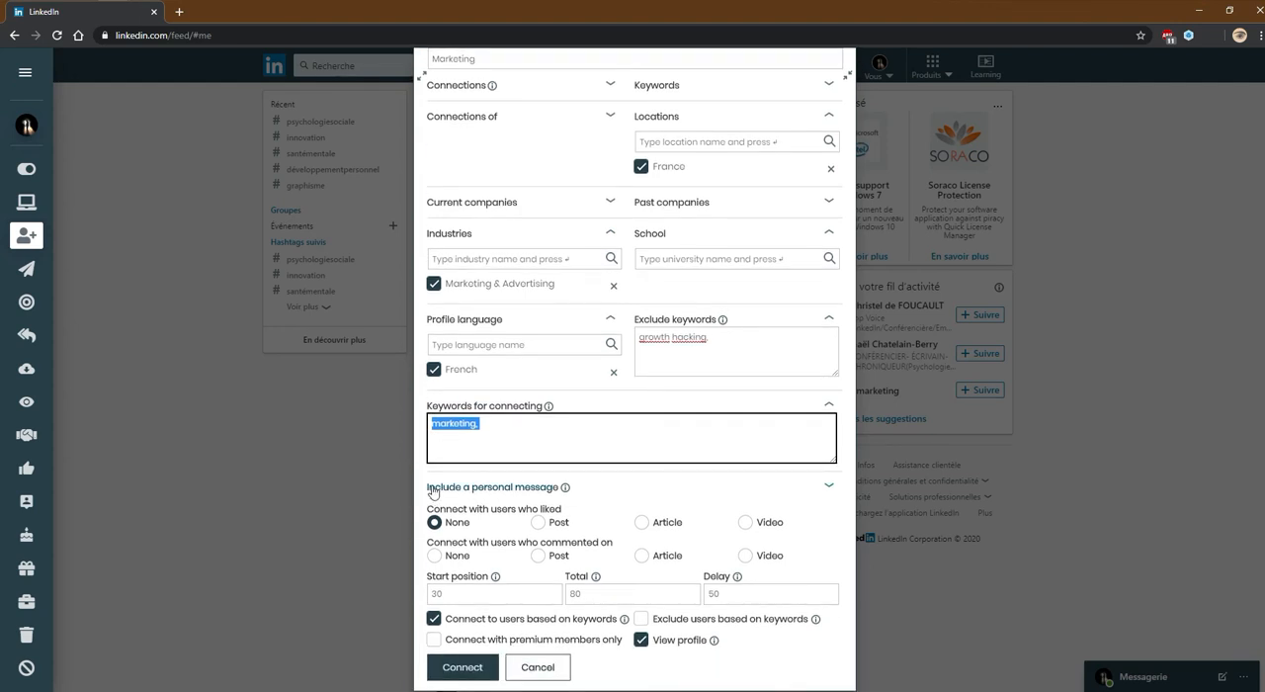
click(482, 487)
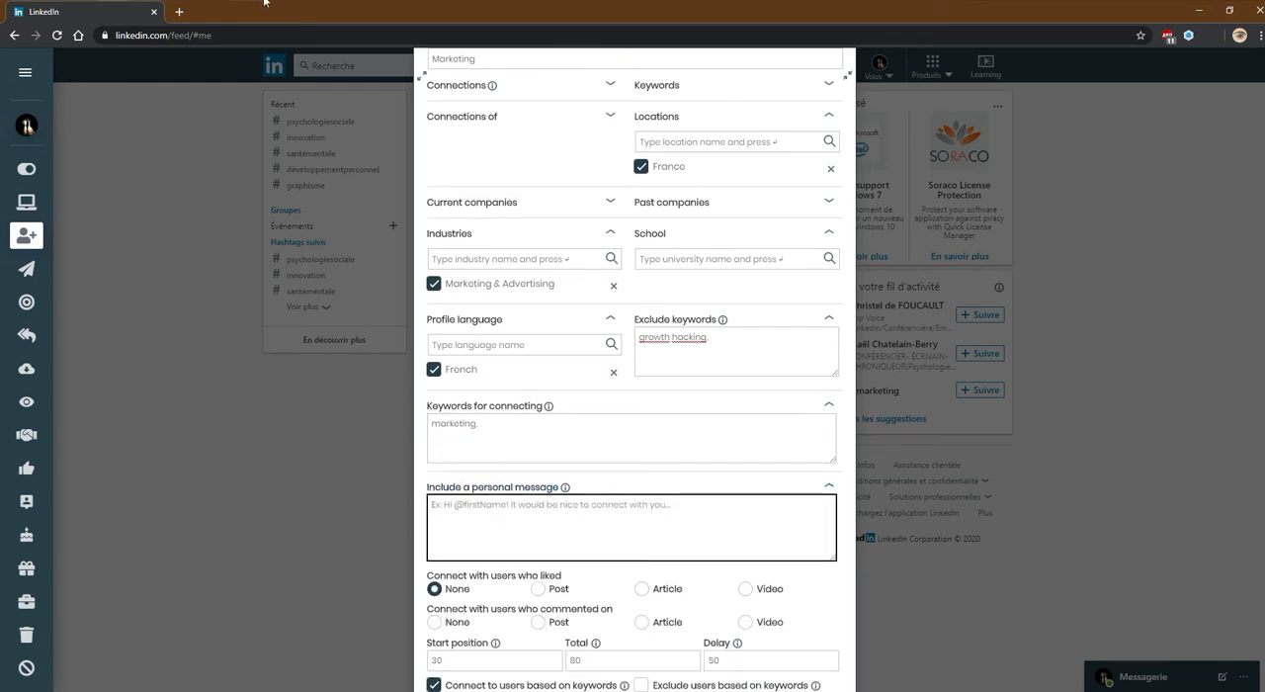
key(alt+Tab)
key(alt+Tab)
key(ctrl+v)
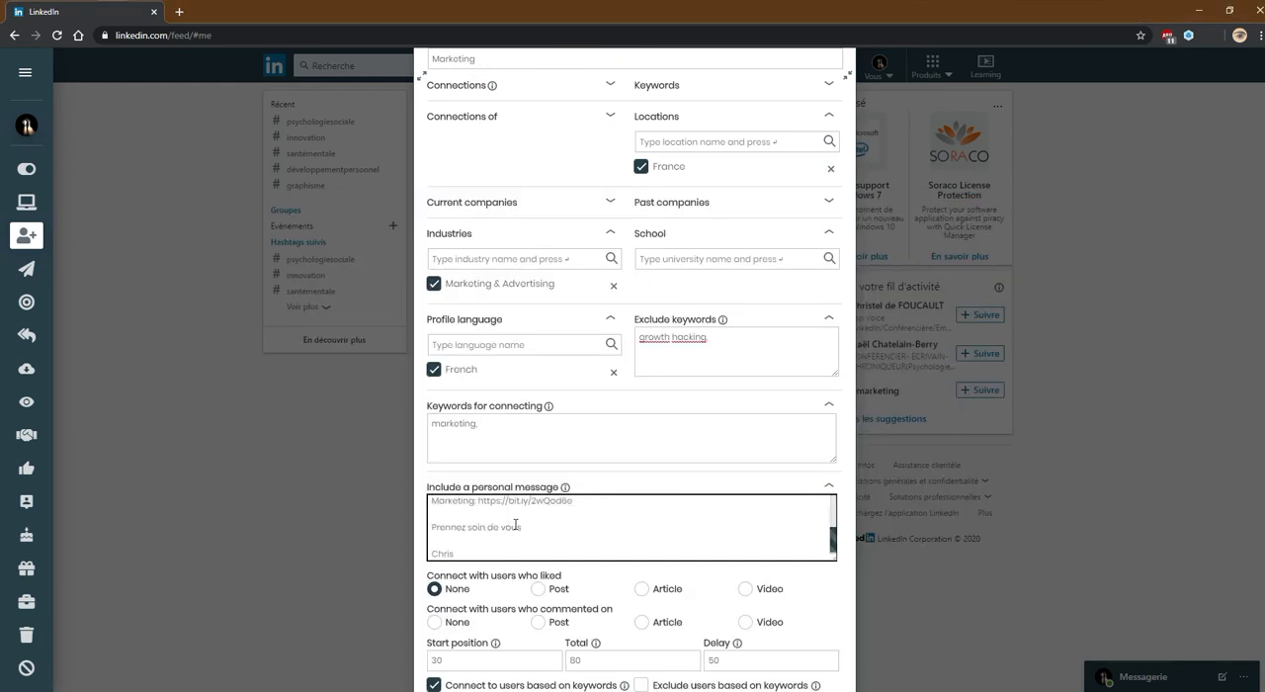
scroll(515, 525, up, 3)
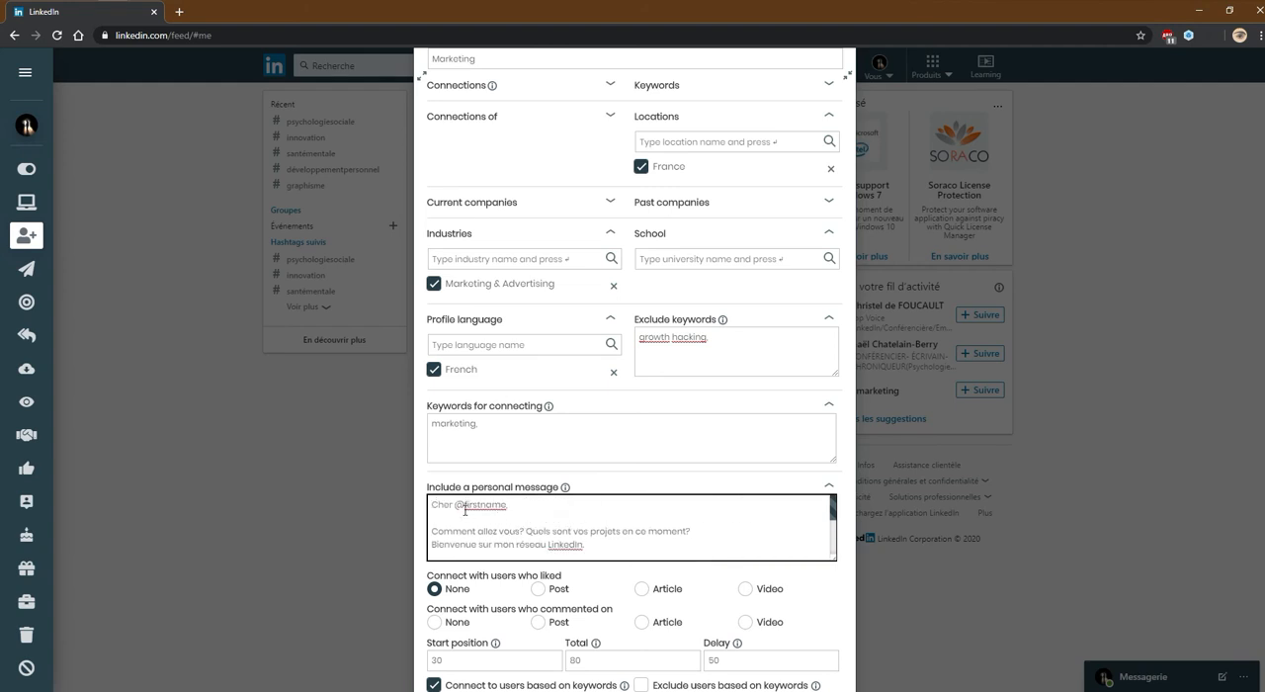
drag(456, 506, 504, 509)
click(515, 508)
mouse_move(564, 489)
scroll(508, 505, down, 2)
scroll(508, 505, up, 2)
scroll(680, 534, down, 1)
scroll(668, 533, up, 1)
scroll(590, 543, down, 2)
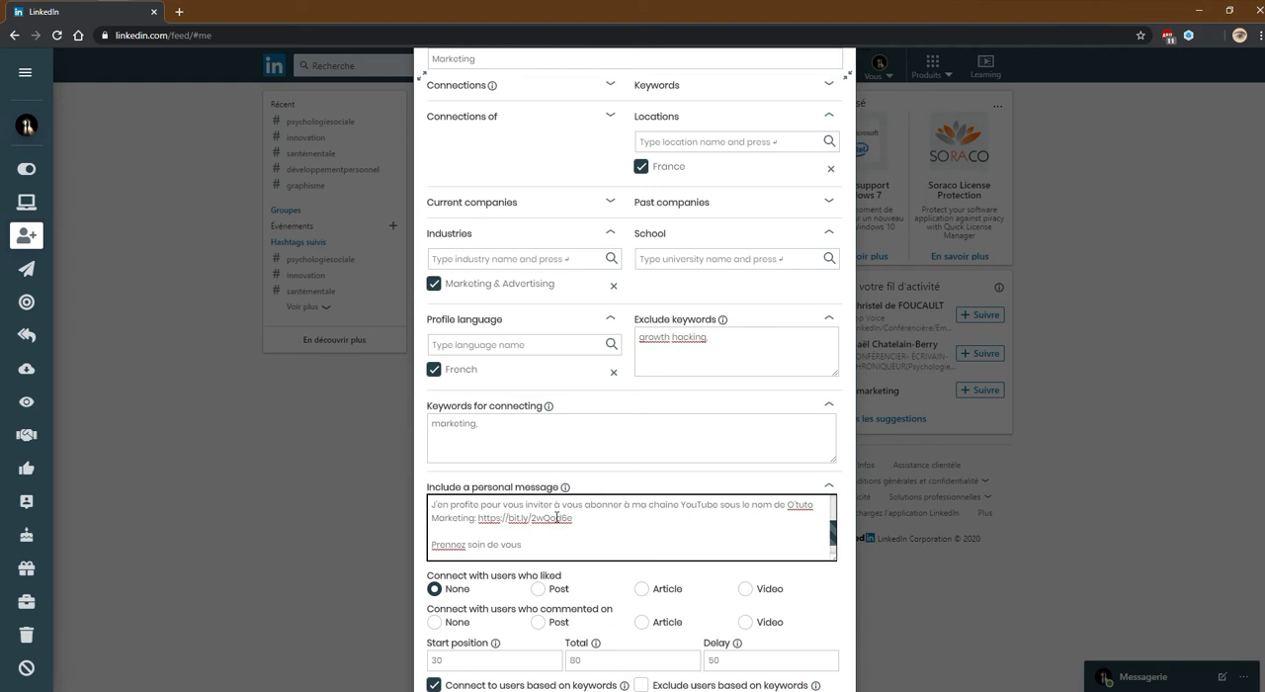
scroll(556, 516, down, 1)
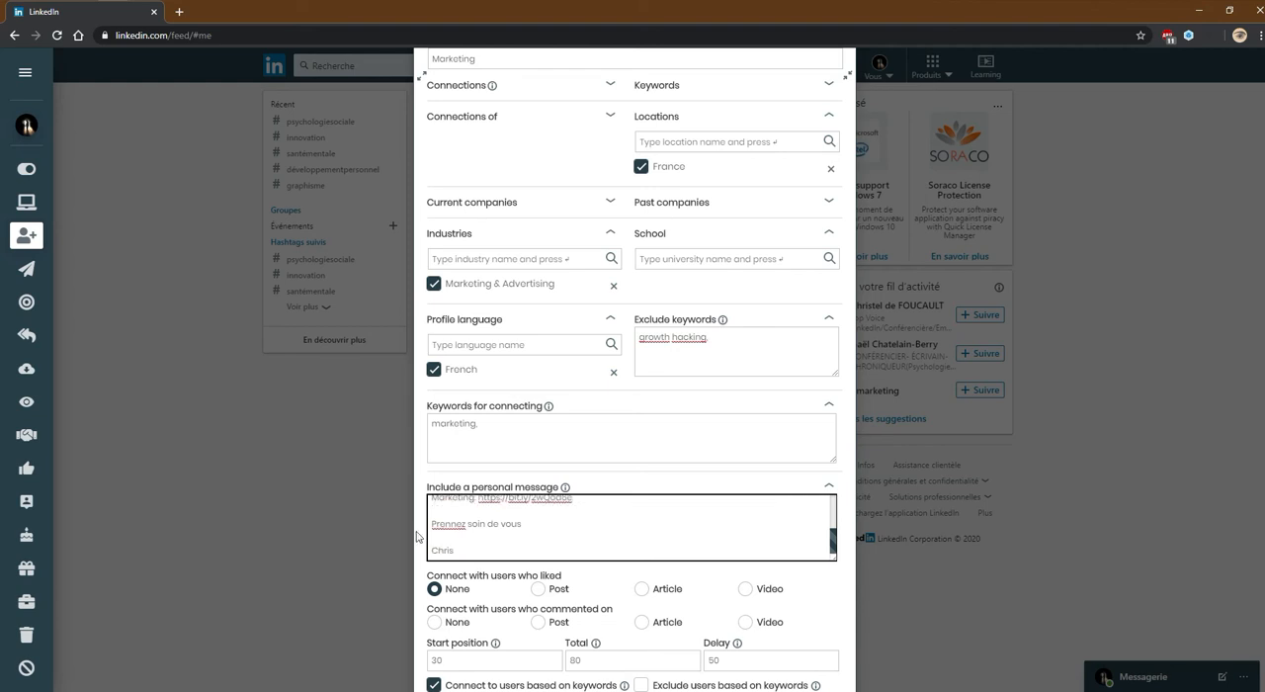
Set the start position to 20, the total to 400 and the delay to 30, and enable excluding users based on keywords
scroll(487, 563, down, 1)
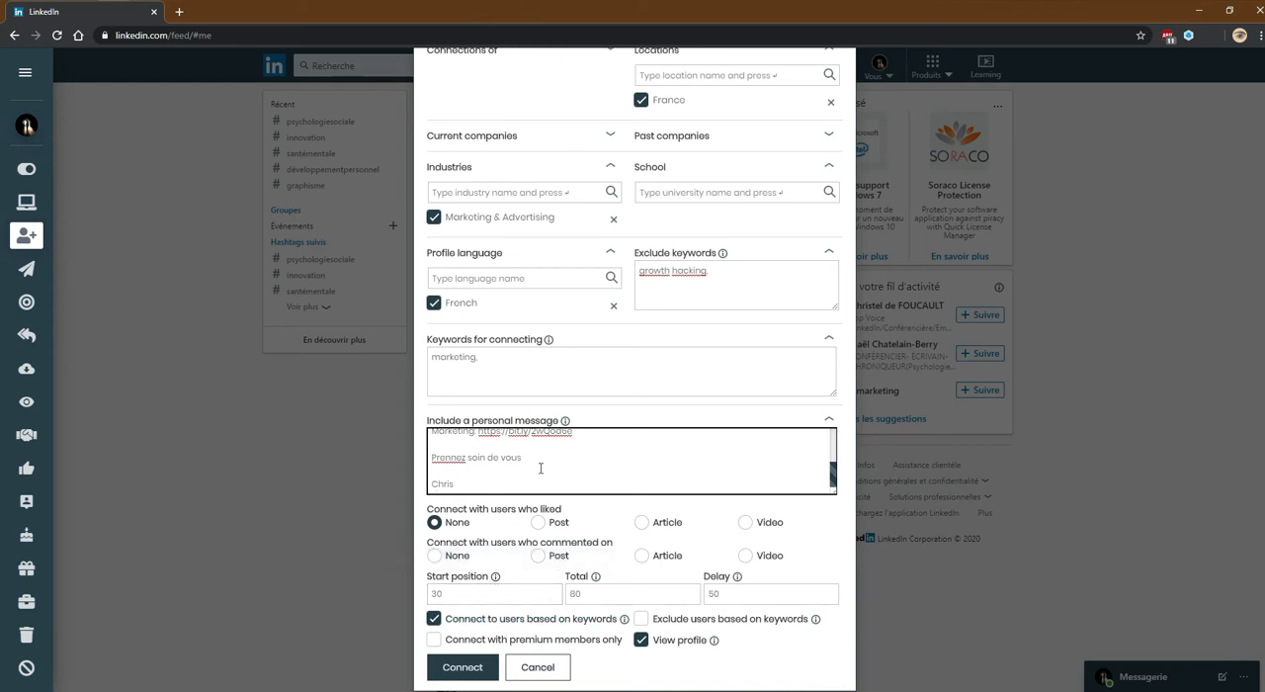
click(451, 595)
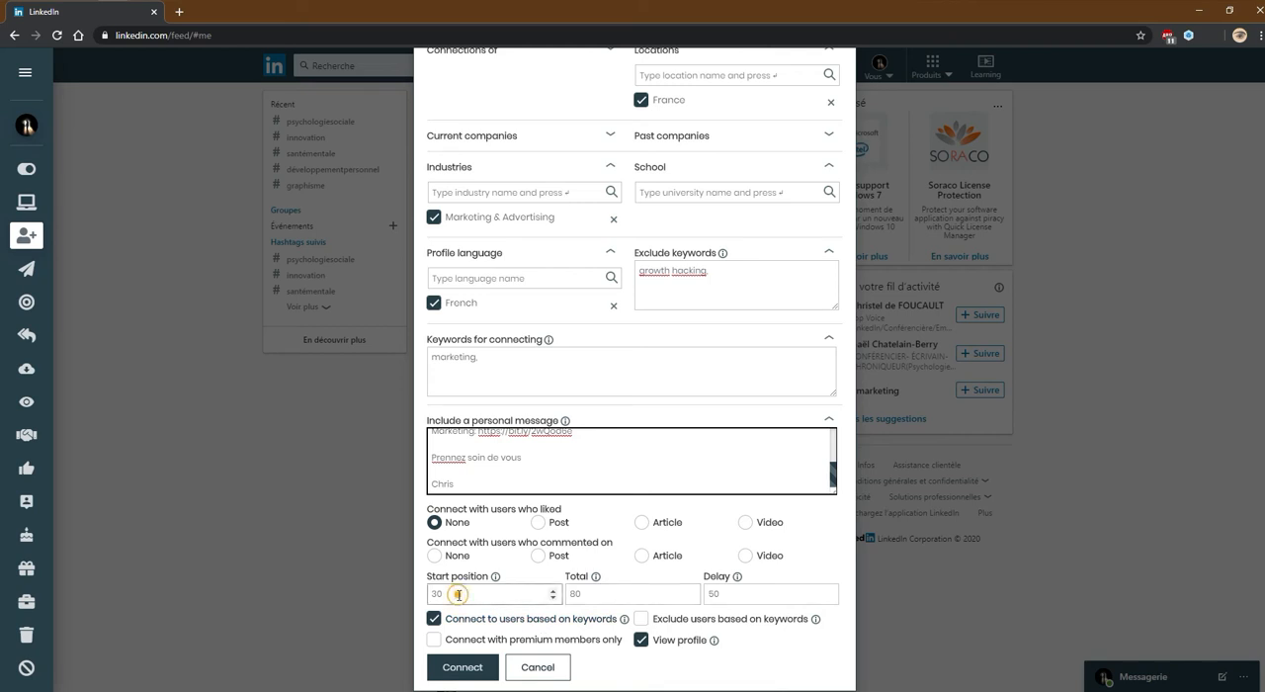
double_click(451, 596)
text(20)
click(602, 593)
double_click(603, 593)
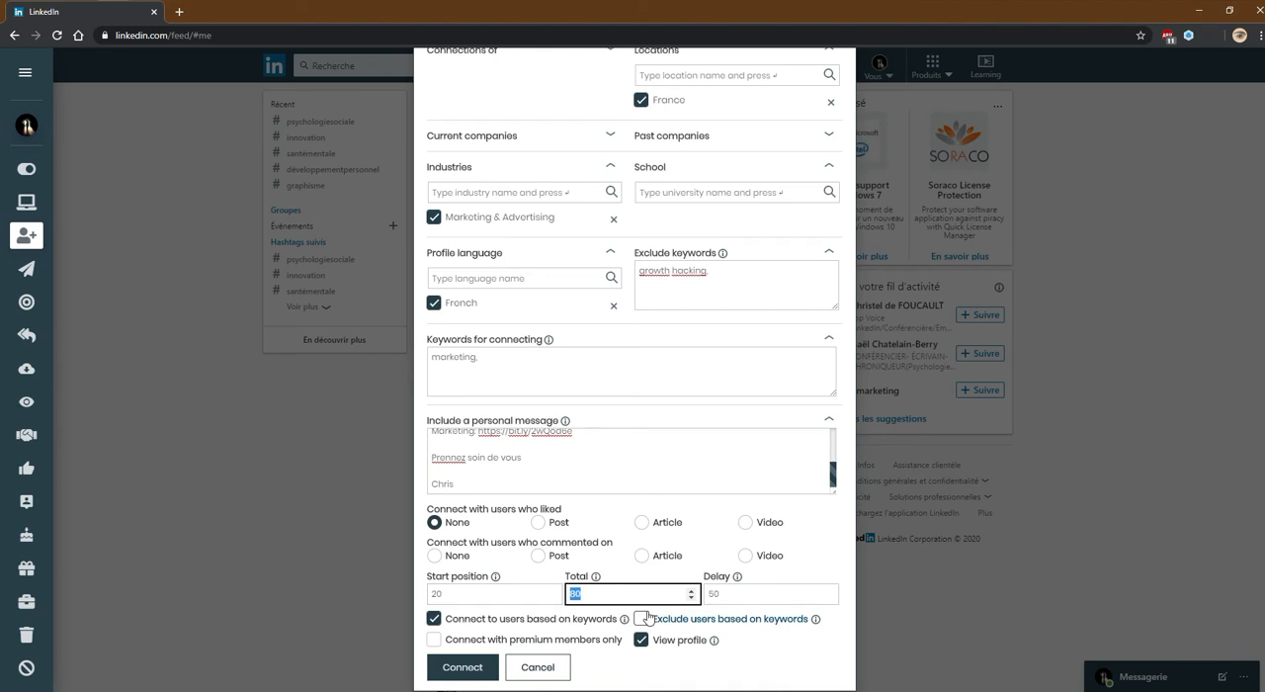
text(400)
key(Tab)
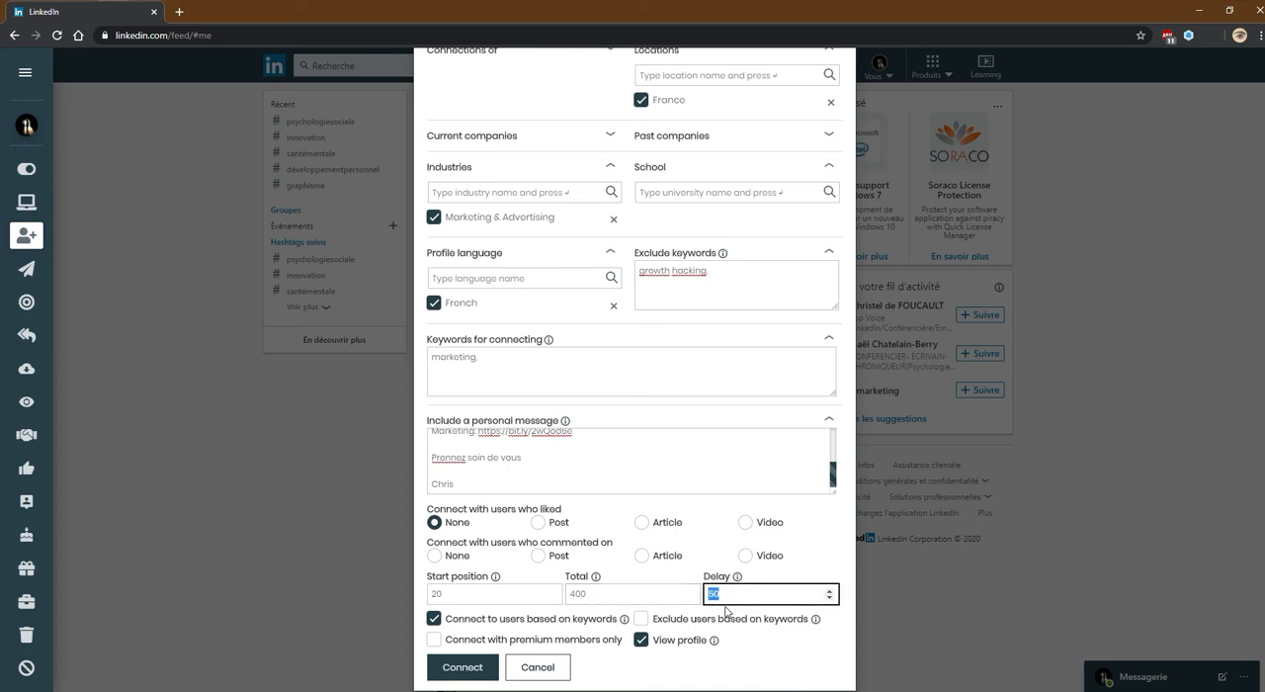
text(30)
click(640, 618)
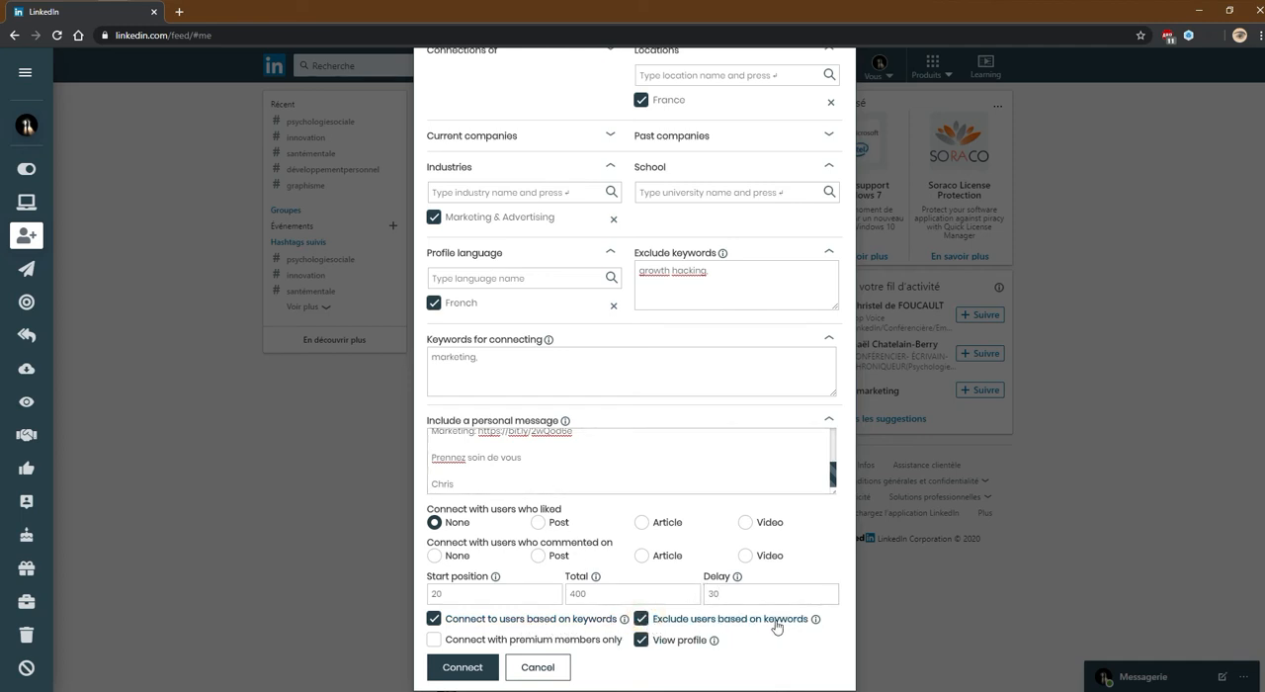
Check the excluded keyword "growth hacking," and start sending the connection requests with the configured filters
click(682, 274)
triple_click(733, 280)
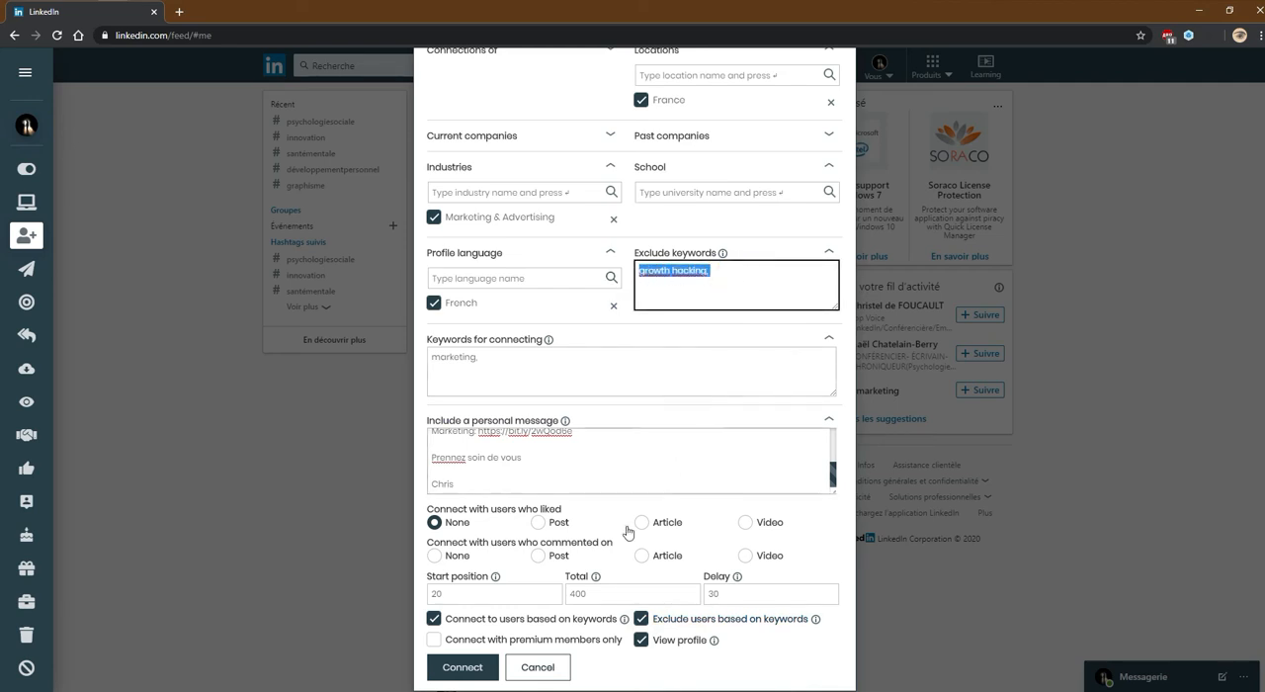
click(472, 669)
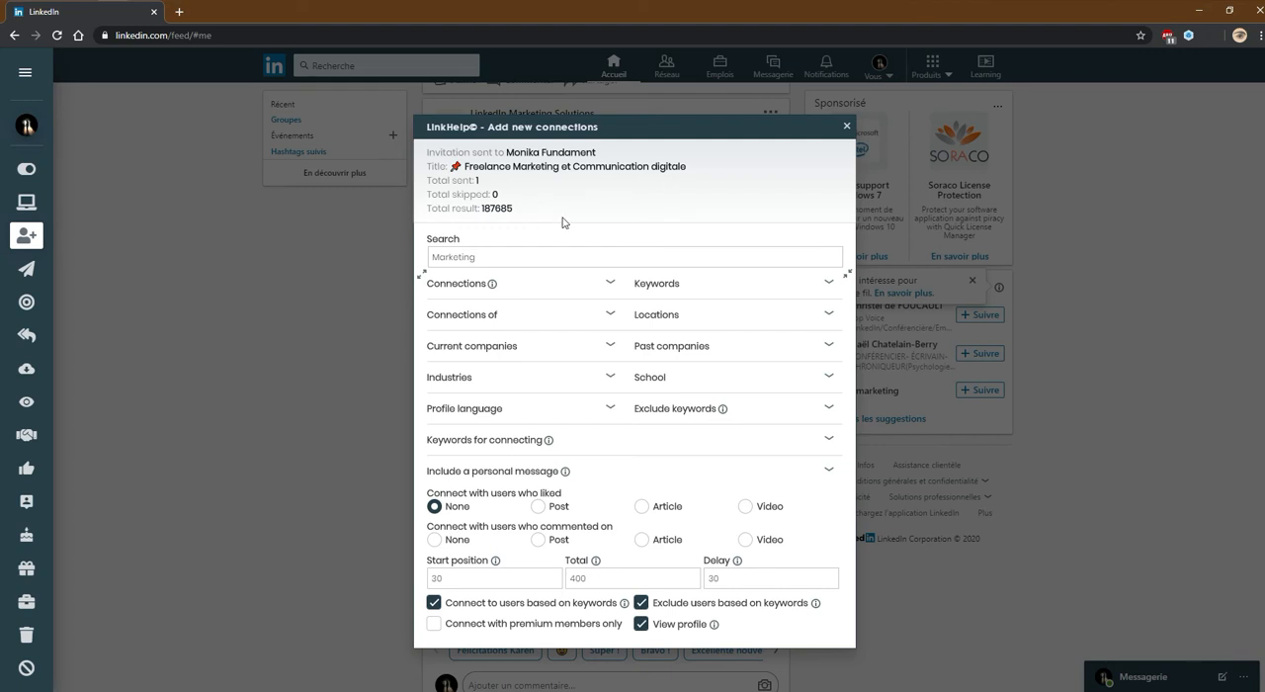
Review the campaign's result and sent totals, and close the progress window while letting the script keep running in the background
double_click(497, 209)
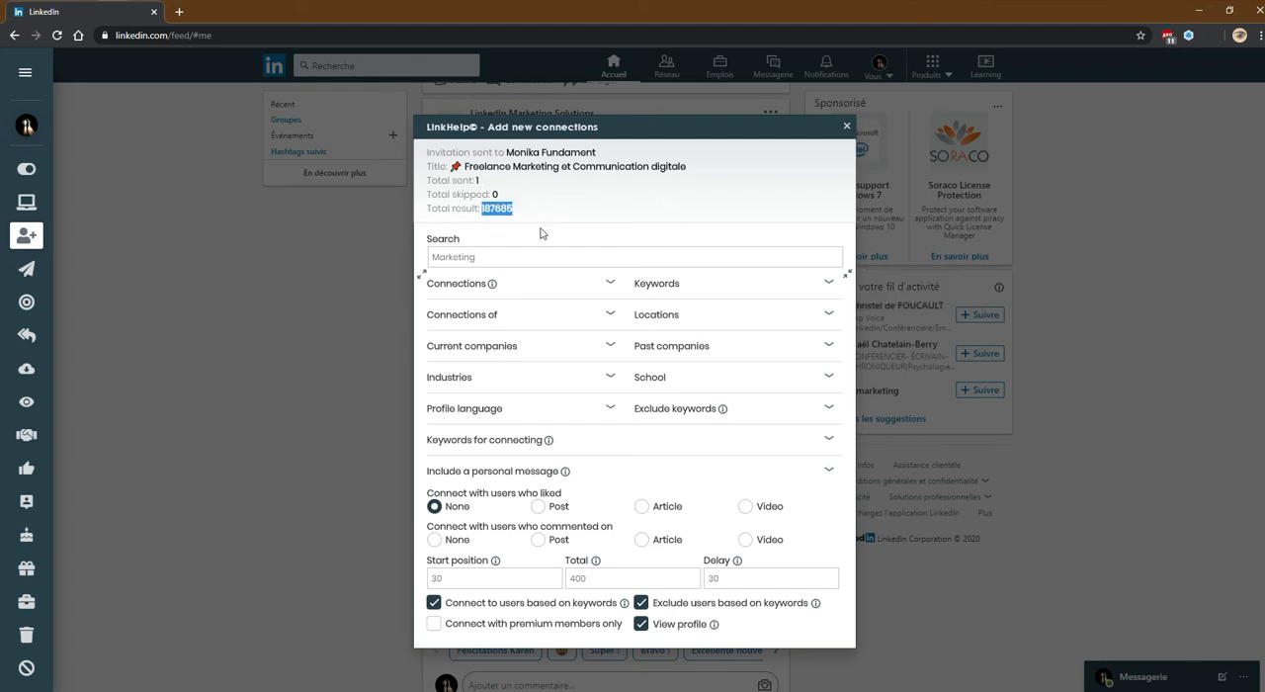
drag(500, 183, 427, 180)
click(431, 182)
click(846, 126)
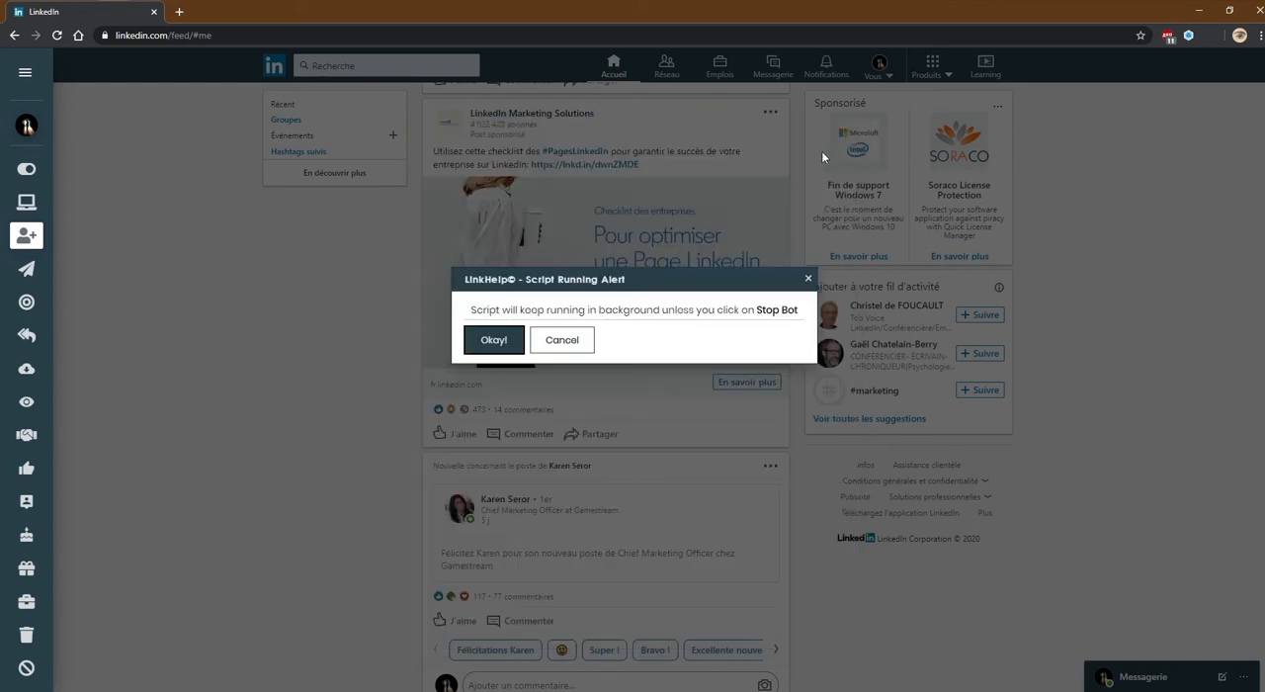
click(498, 341)
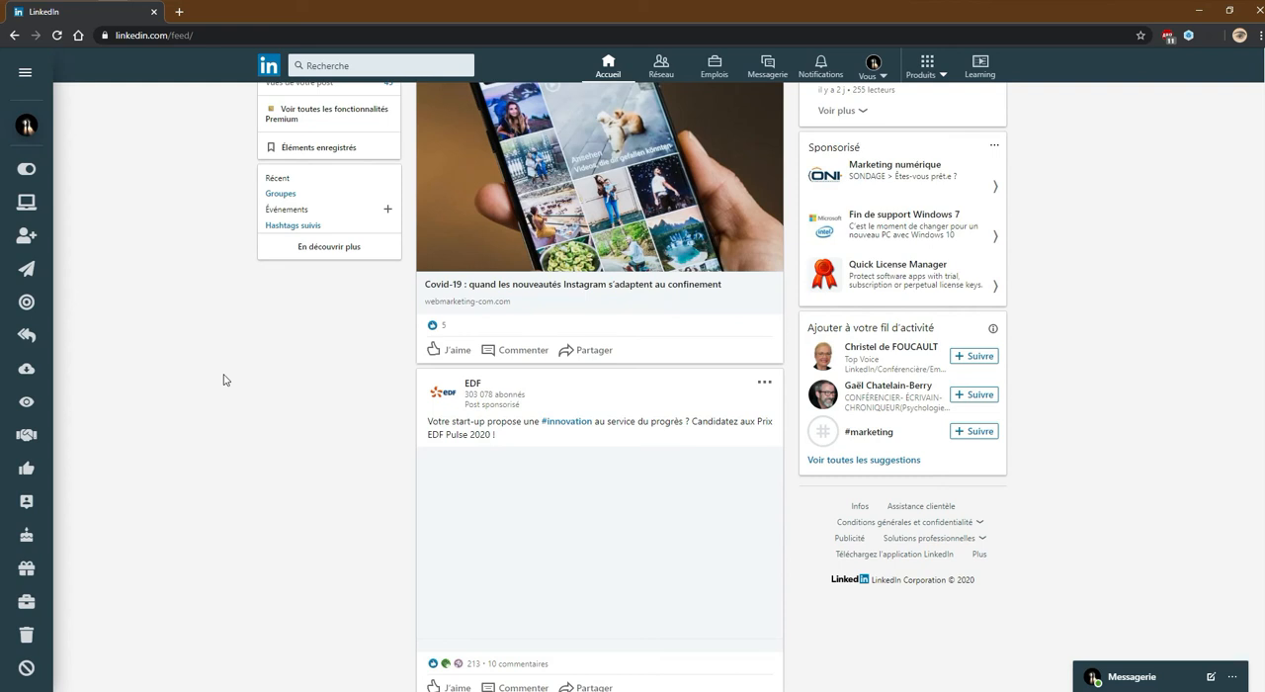
Stop the running LinkHelp bot
mouse_move(49, 339)
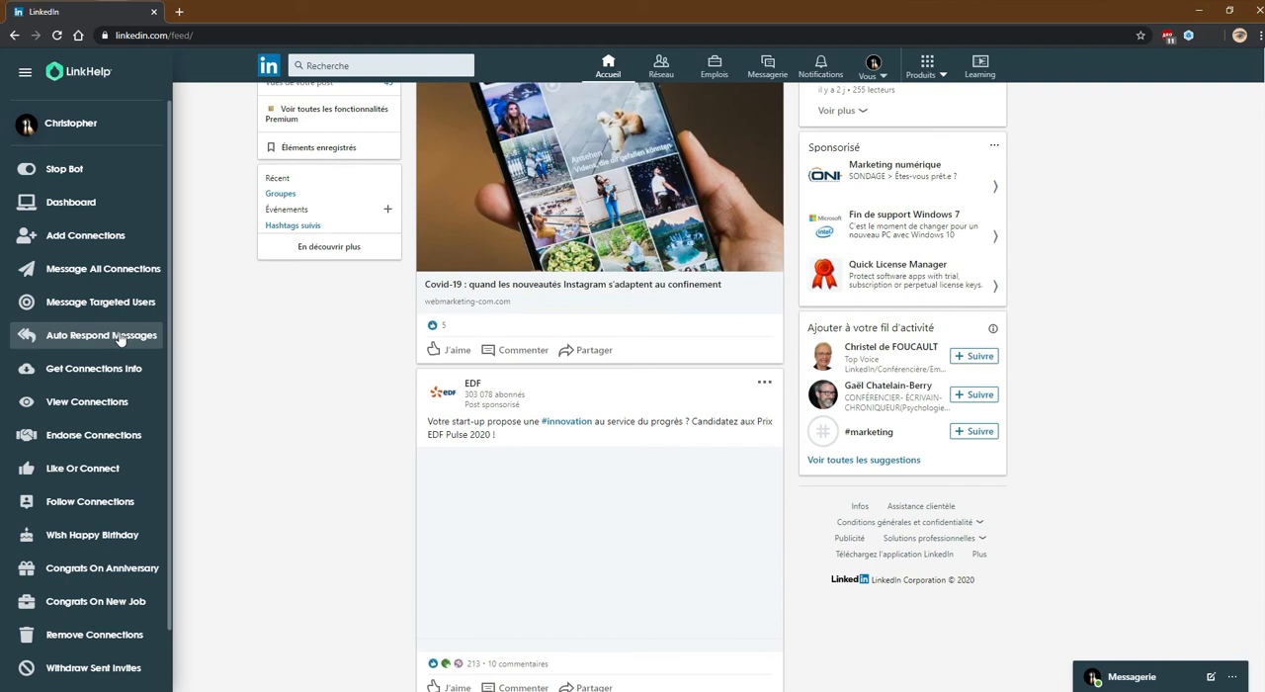
click(75, 171)
Add a new automatic message response triggered by the keywords "bonjour, salut, comment,"
click(84, 339)
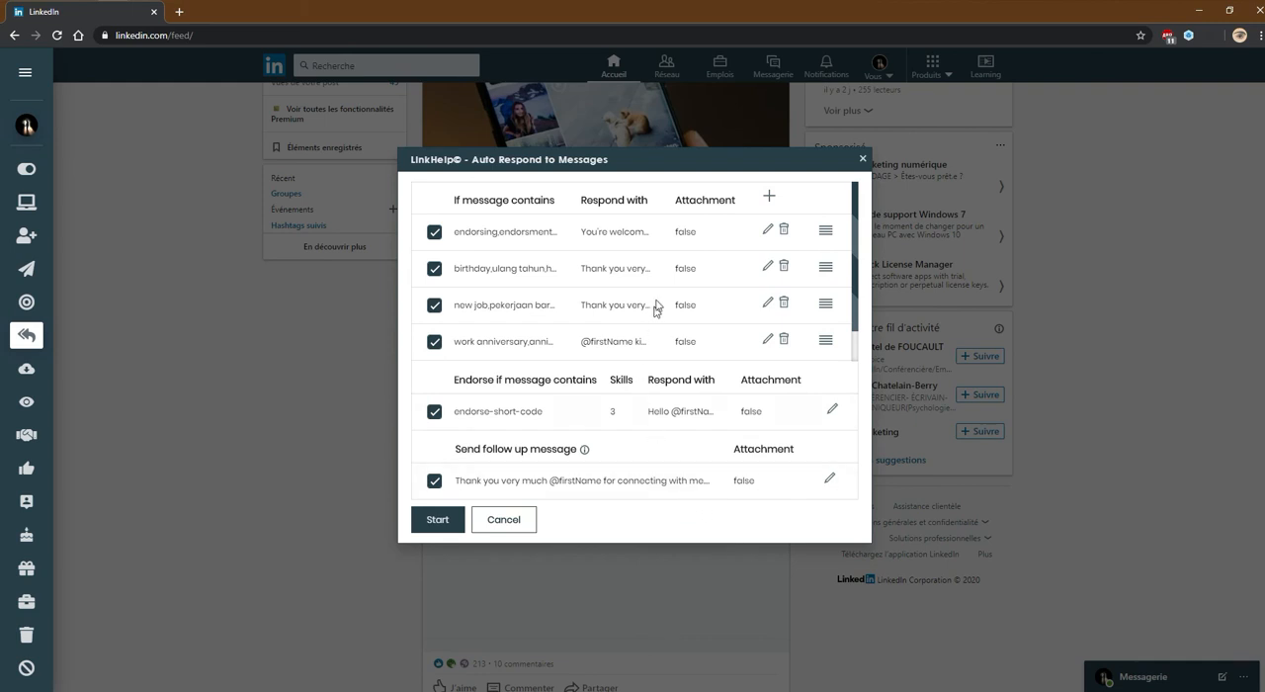
click(769, 201)
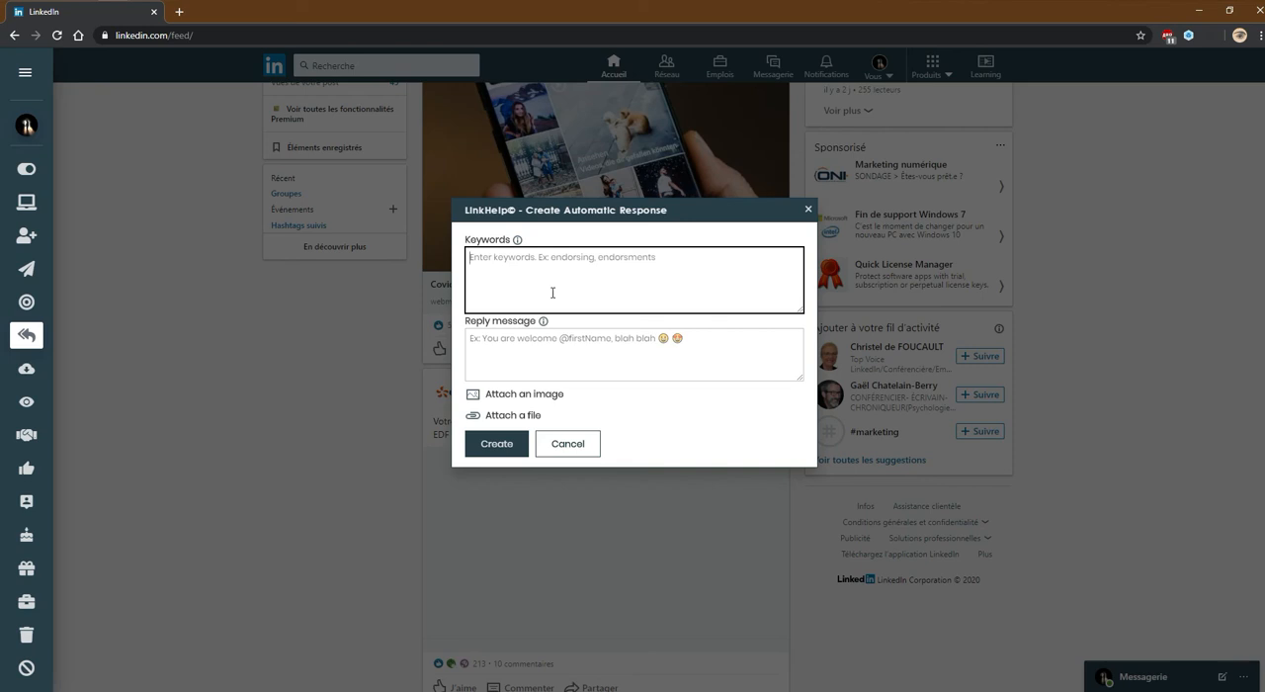
text(bon)
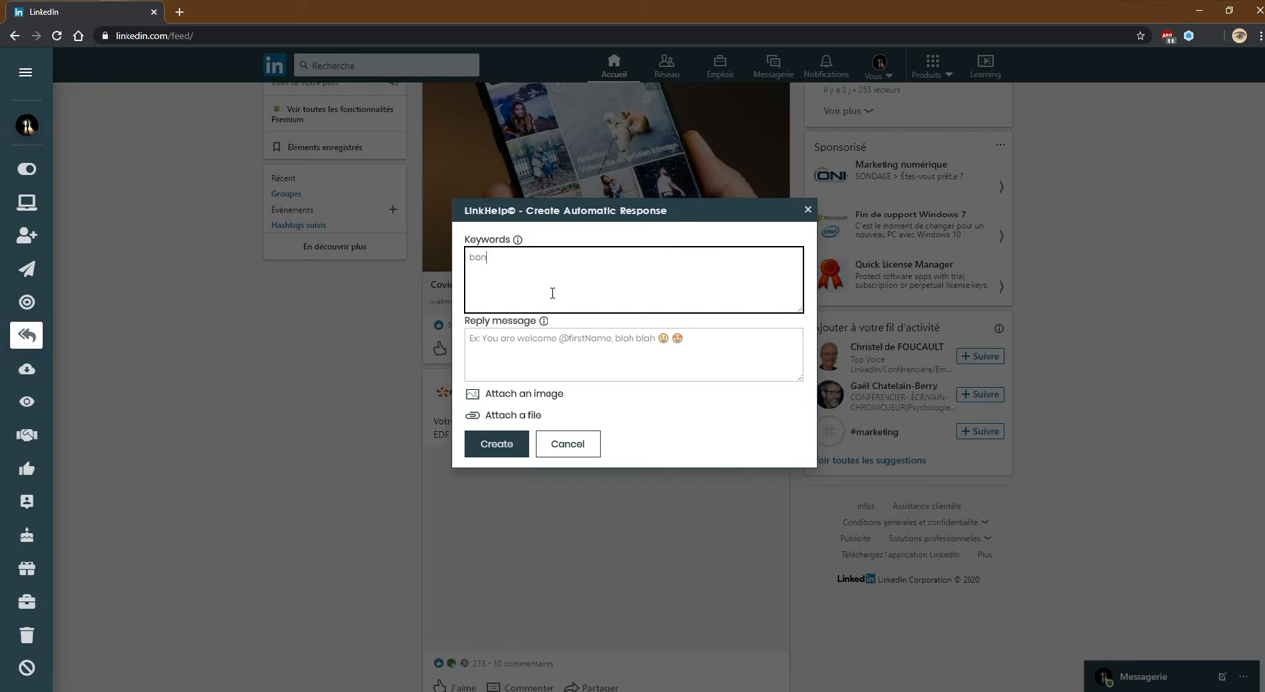
text(jour, salut, comment,)
drag(593, 262, 465, 273)
key(BackSpace)
key(Tab)
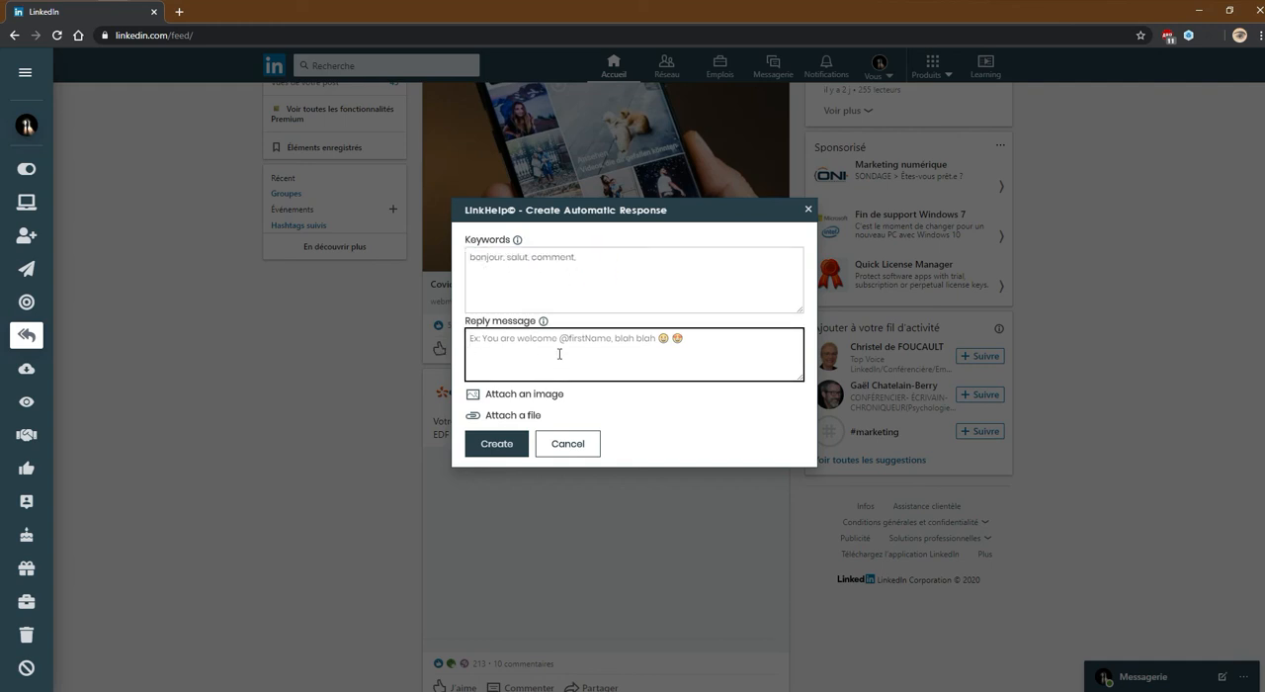
text(Bon)
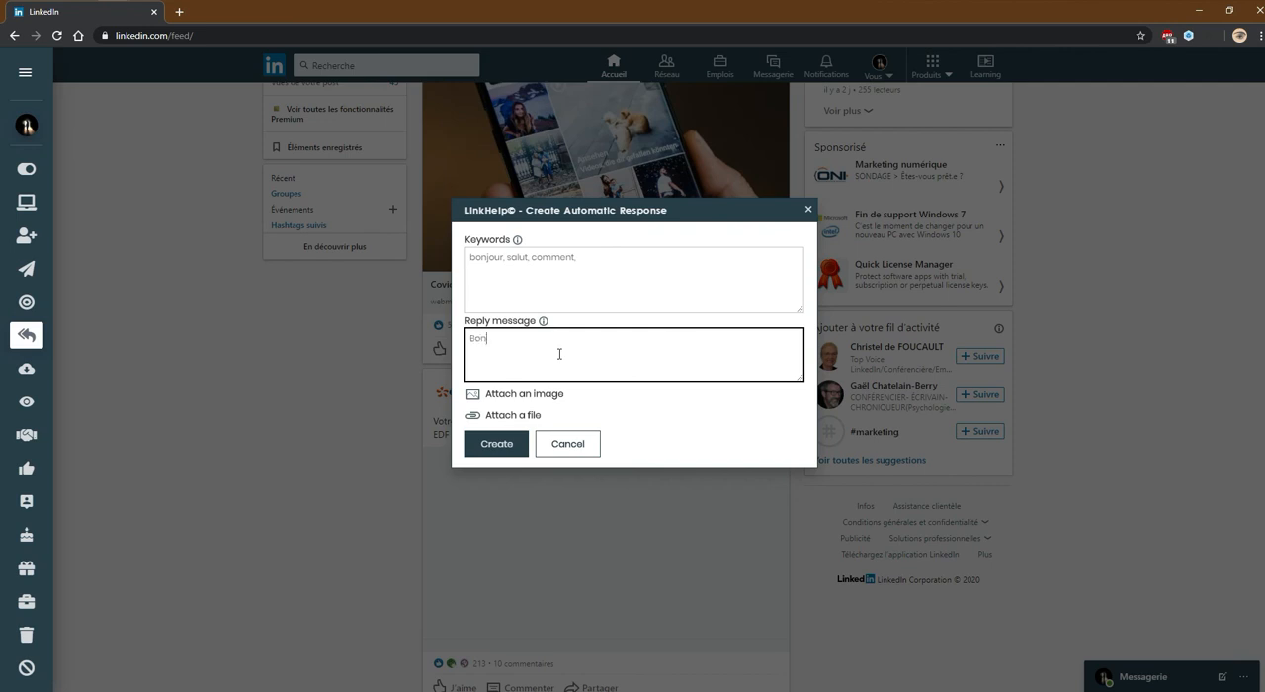
text(jour @)
text(fir)
text(vous rem)
text(ercie pour votre mess)
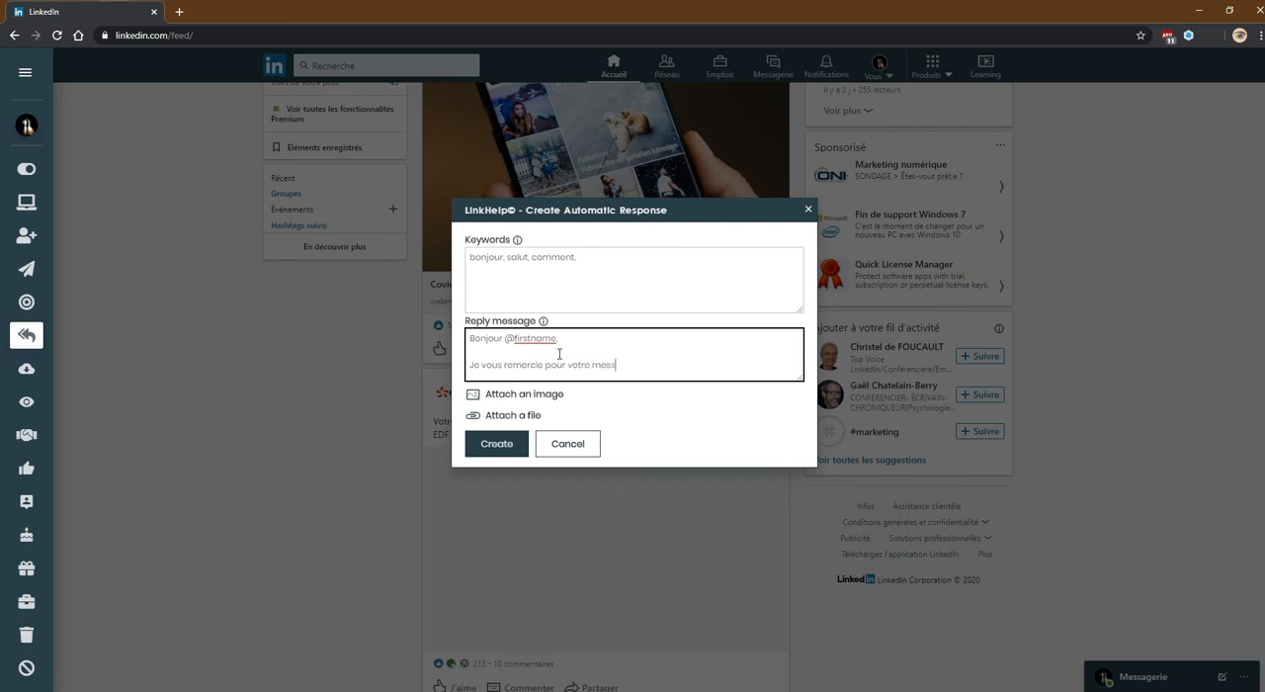
text(age, ci joint la f)
key(BackSpace)
text(es f)
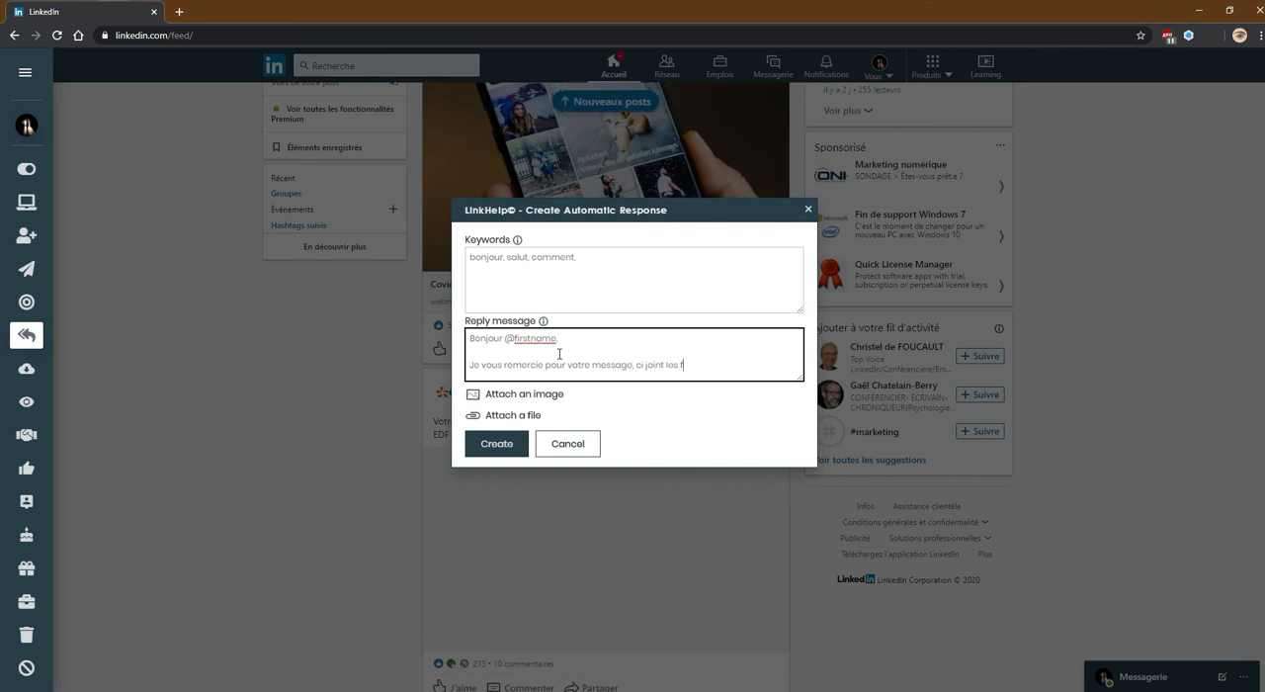
text(iches produits disponibles.)
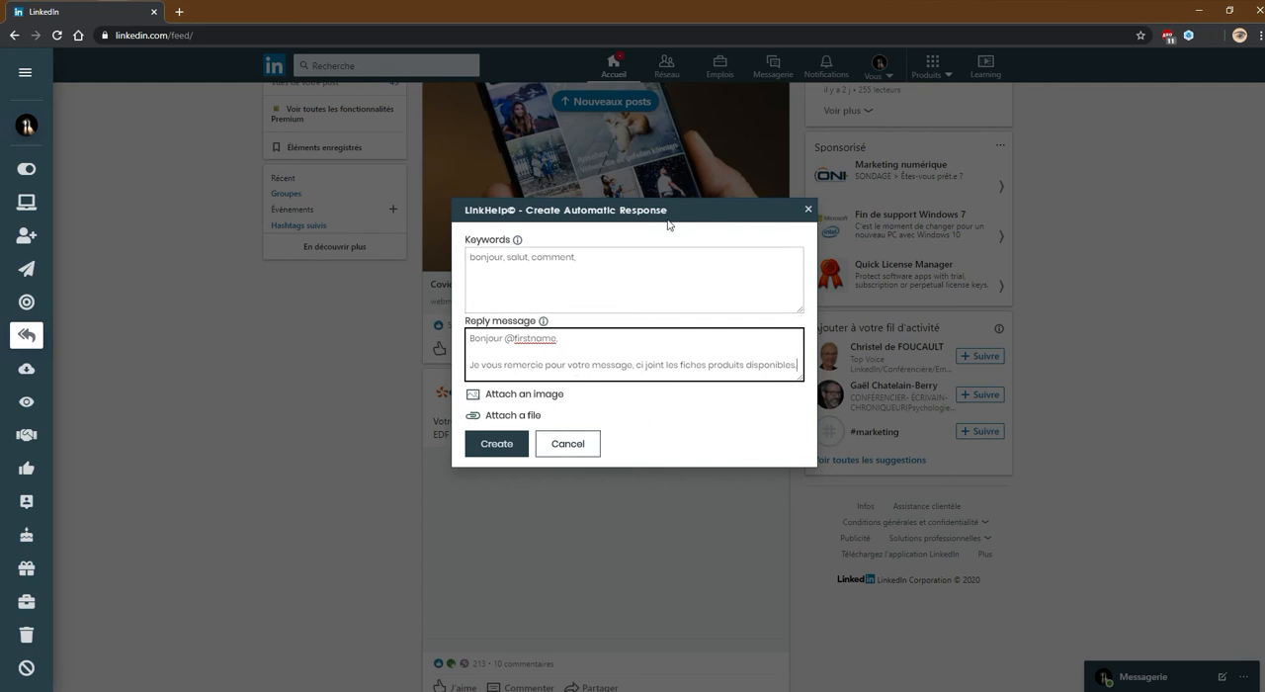
Attach the image Sans titre-3.png to the reply and create the automatic response
click(525, 396)
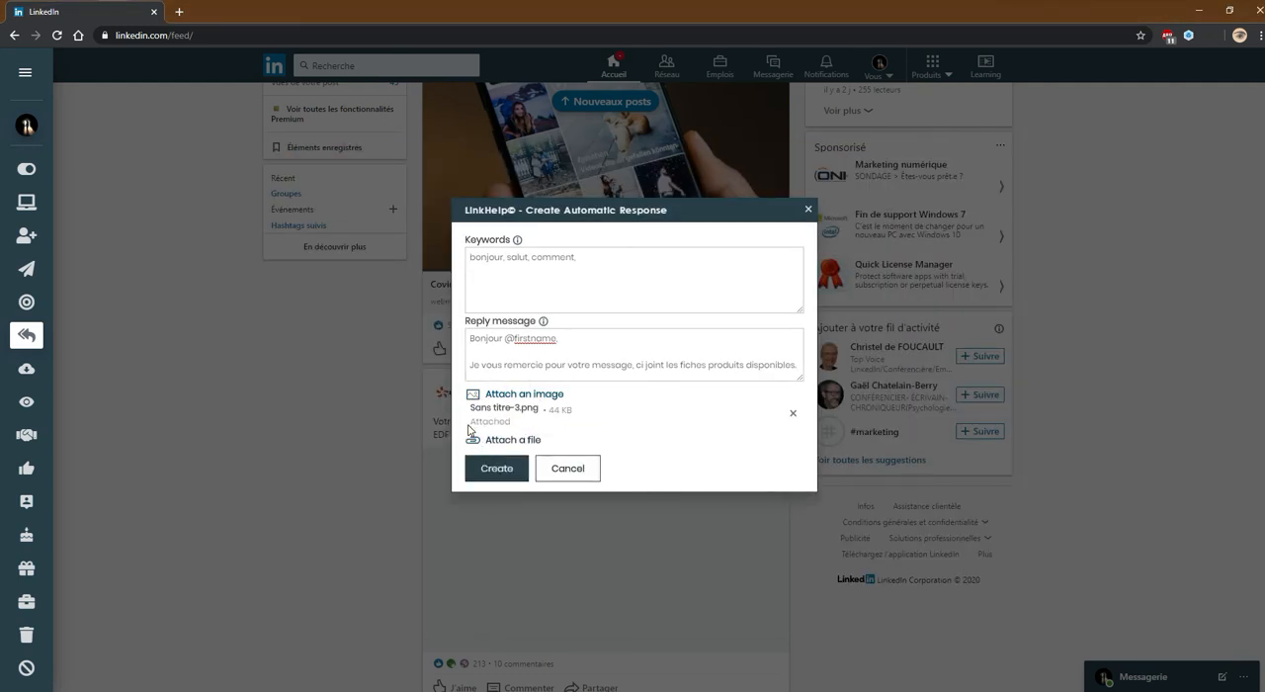
drag(512, 425, 470, 423)
click(519, 426)
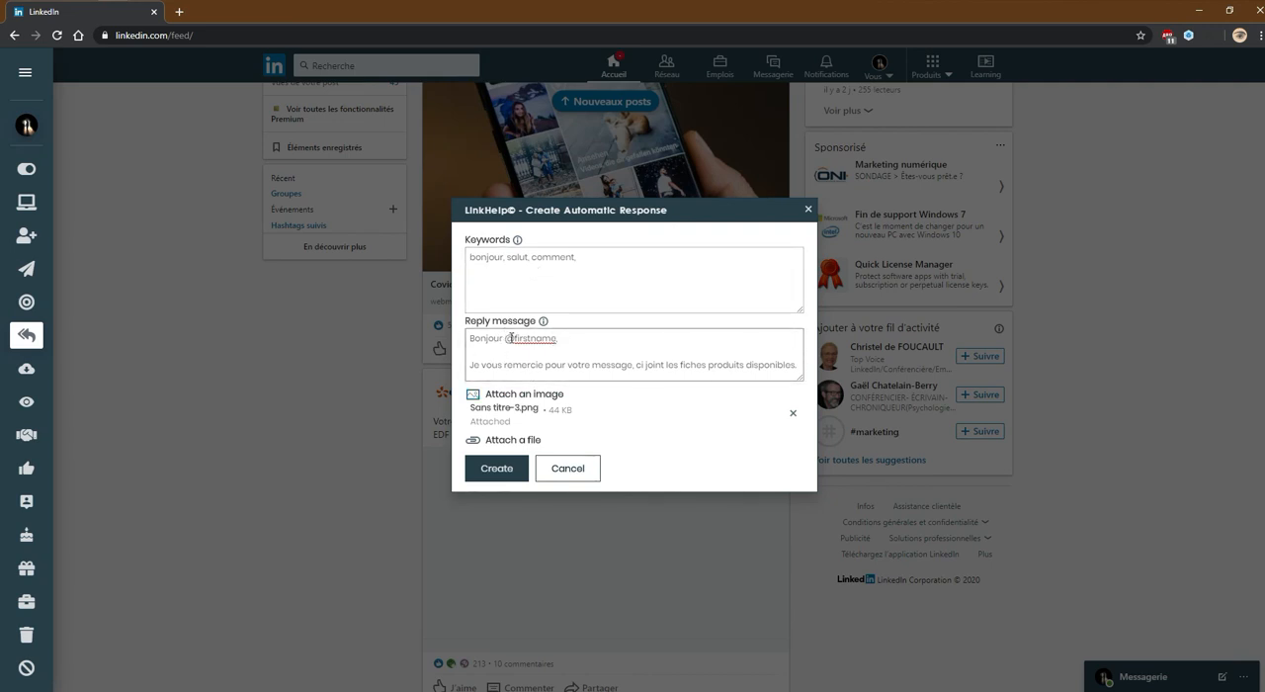
click(482, 471)
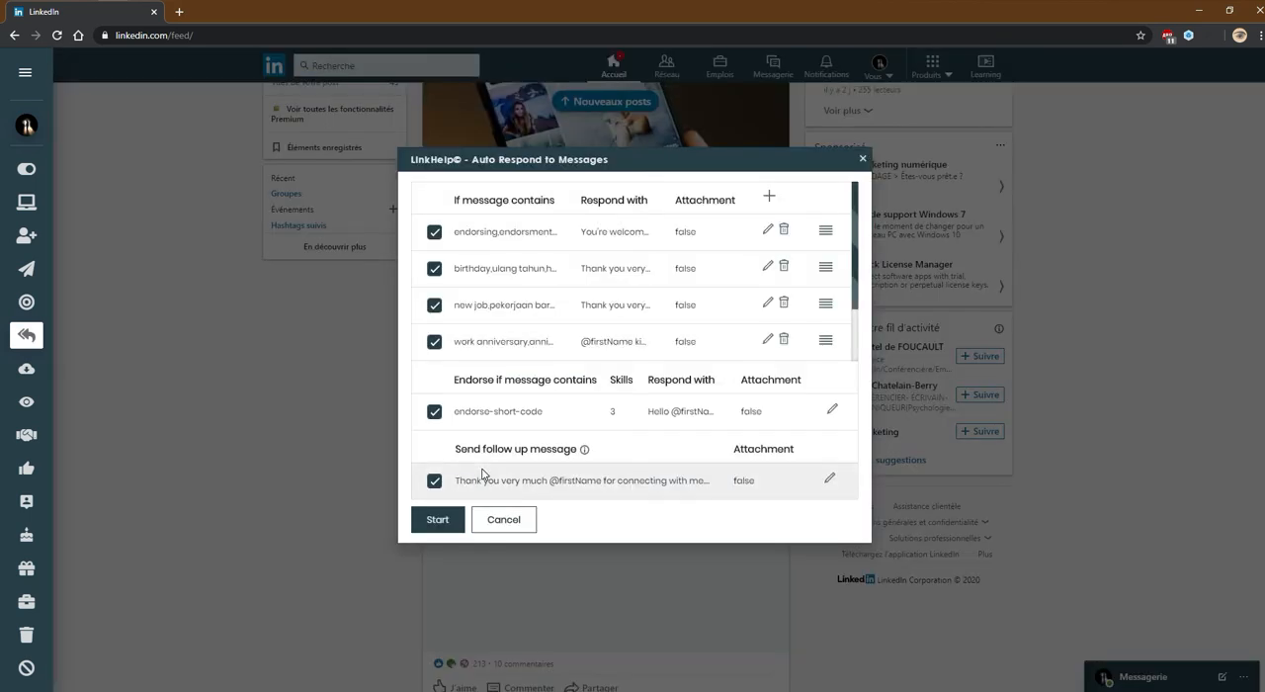
Find the "bonjour, salut, comment," response in the list, review its keywords, reply and attachment in its editor, and save it
scroll(553, 338, down, 2)
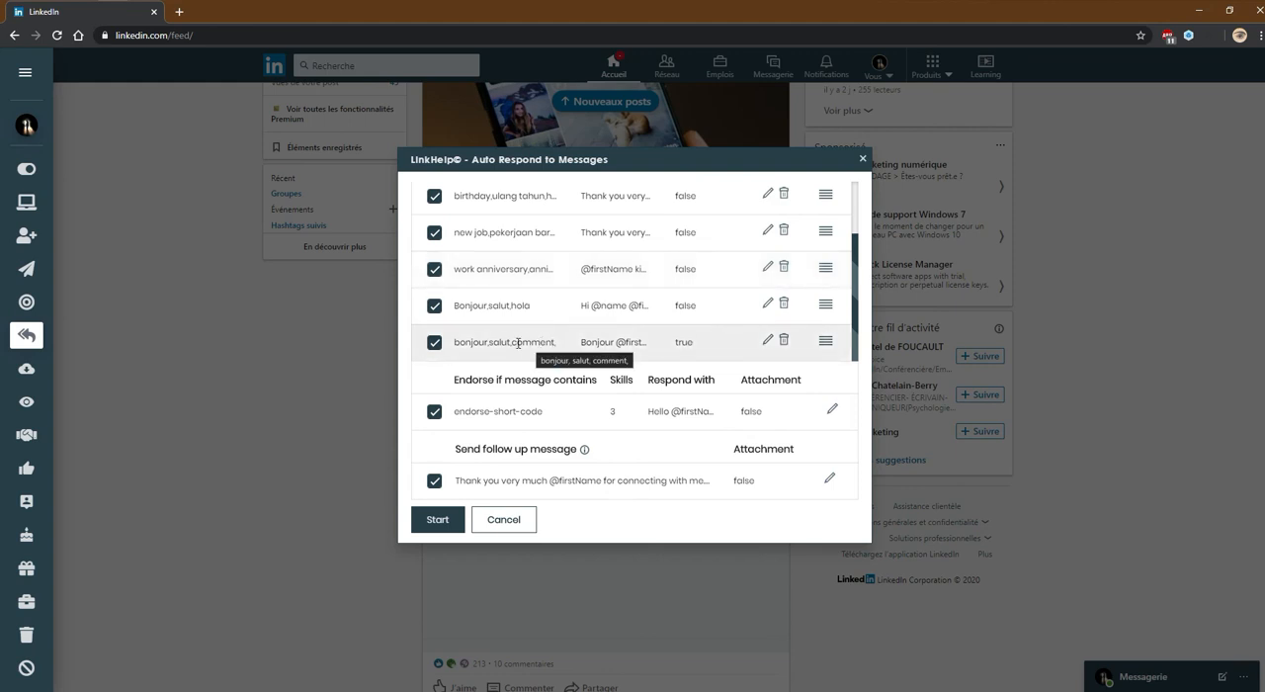
drag(458, 347, 582, 346)
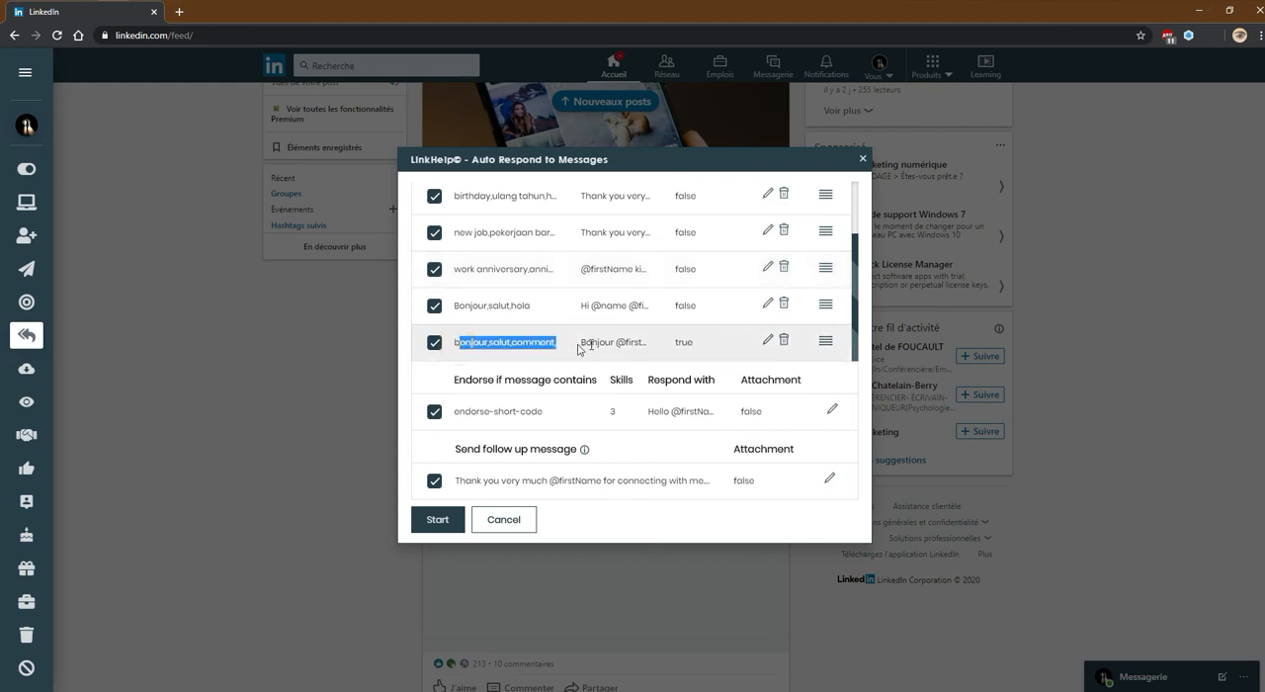
click(667, 346)
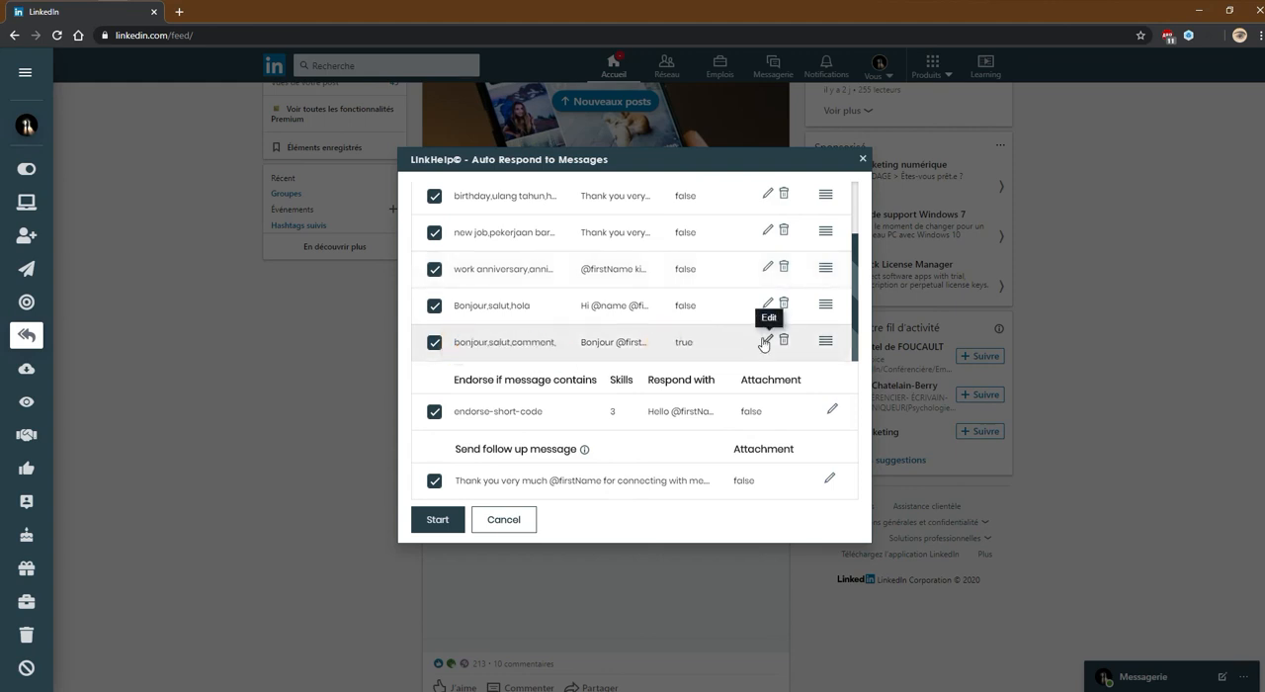
click(766, 341)
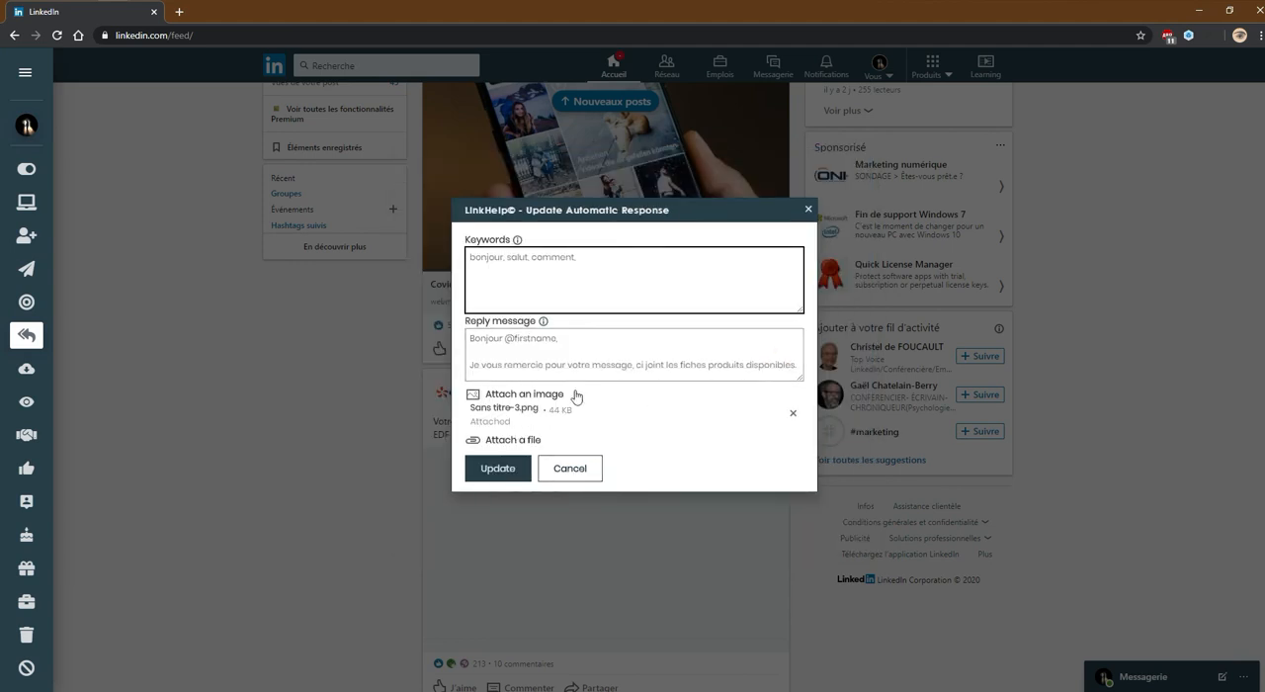
click(485, 472)
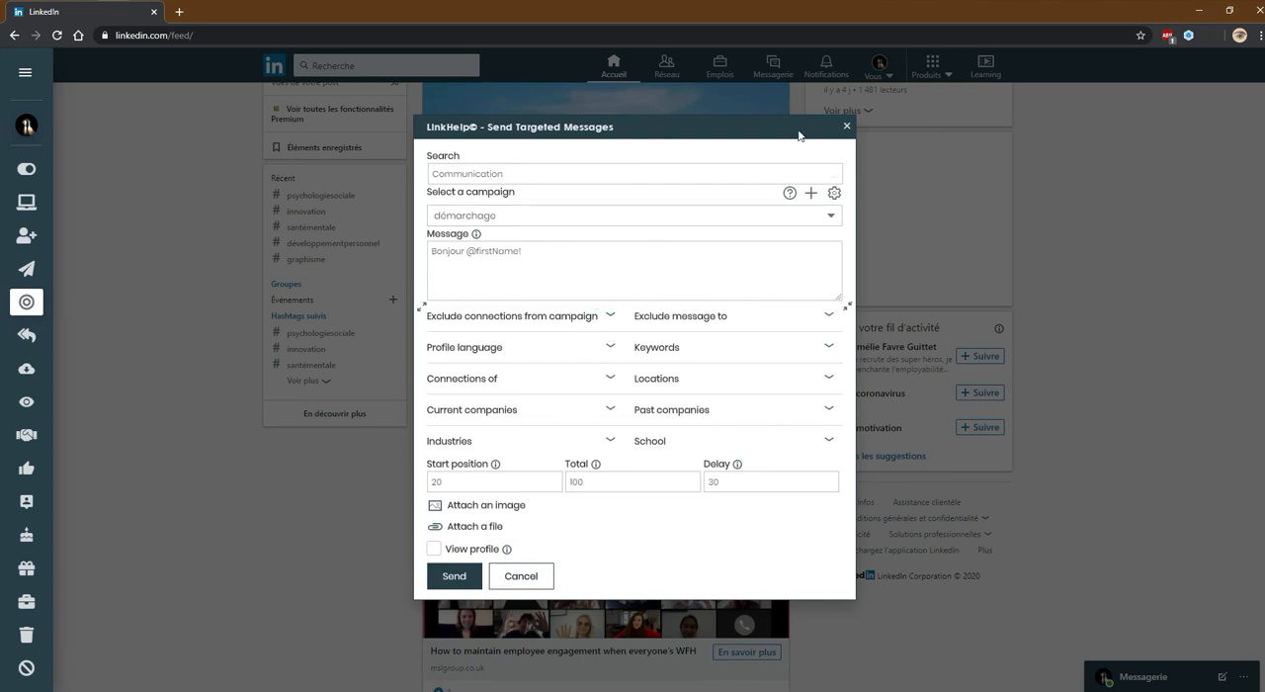
Close the targeted messaging form and reopen it for messaging targeted users
click(846, 127)
mouse_move(43, 304)
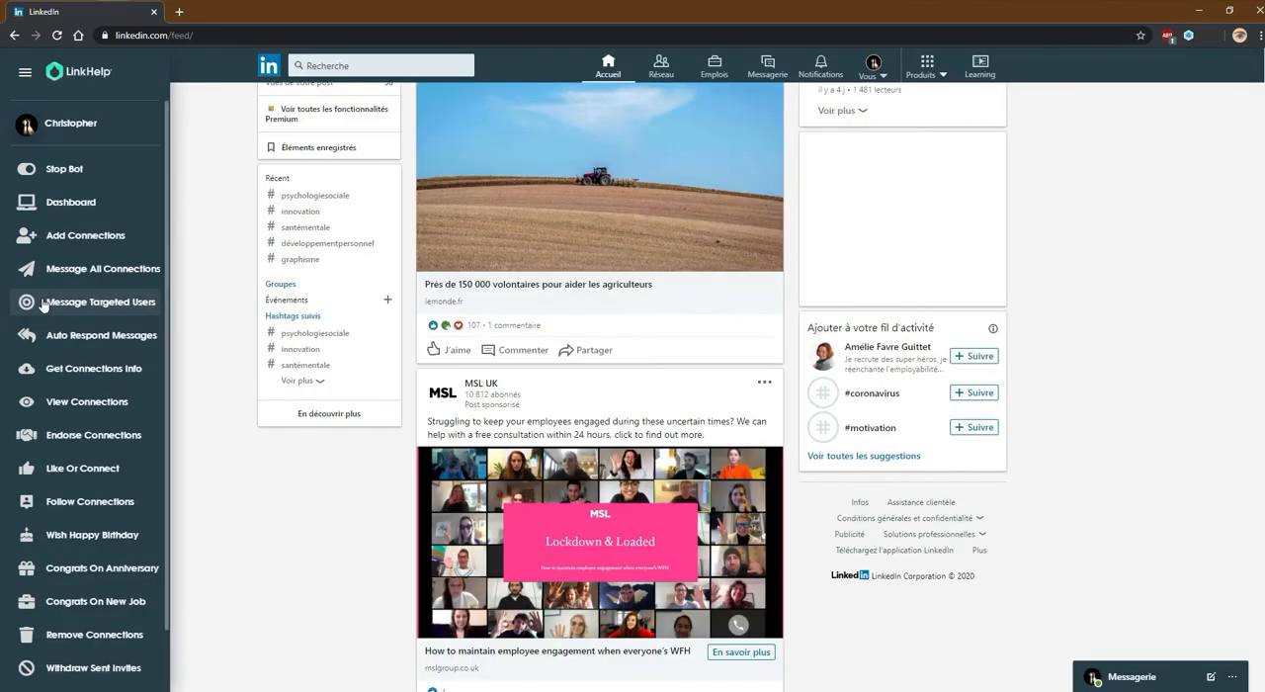
click(105, 301)
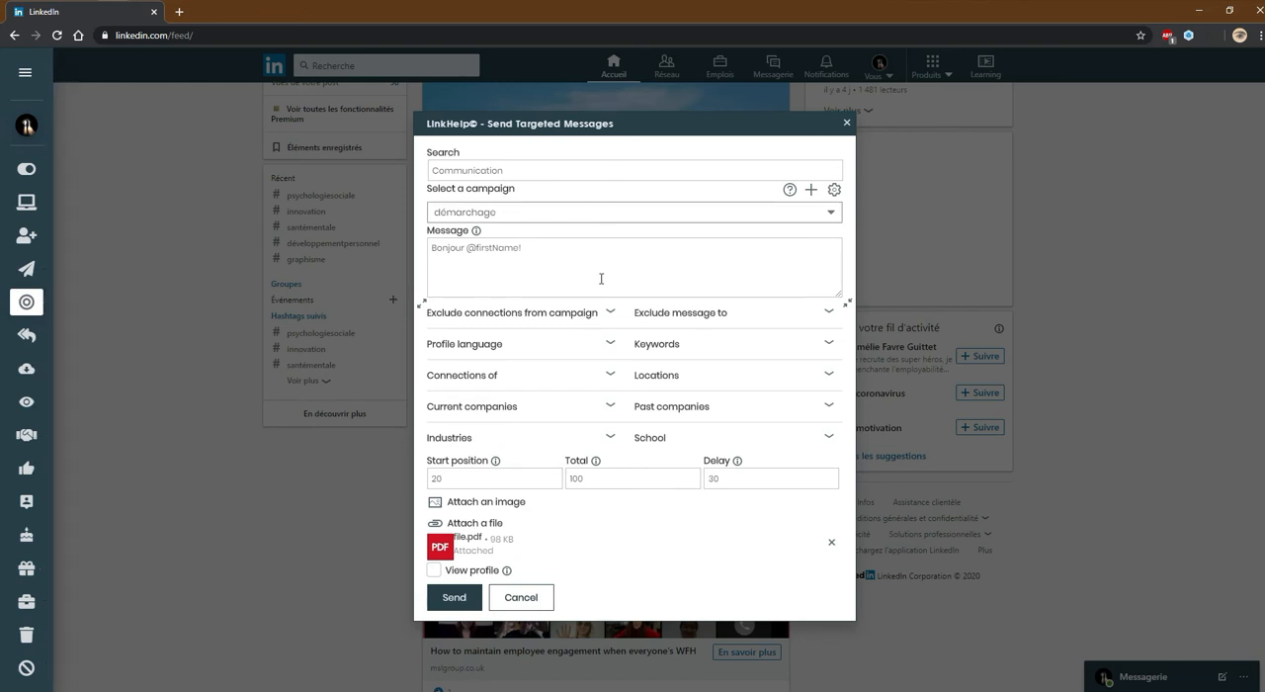